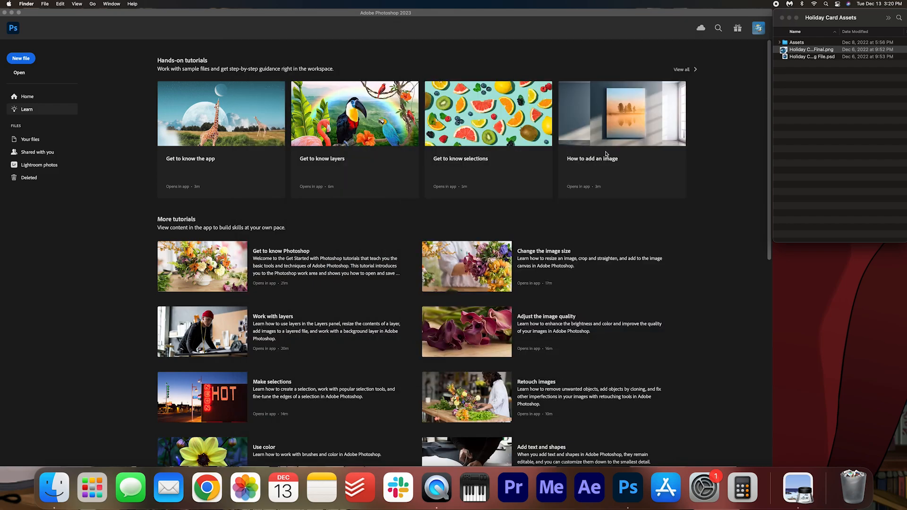
# Open the Assets folder inside Holiday Card Assets and move its window clear of the Photoshop workspace.
pyautogui.doubleClick(797, 43)
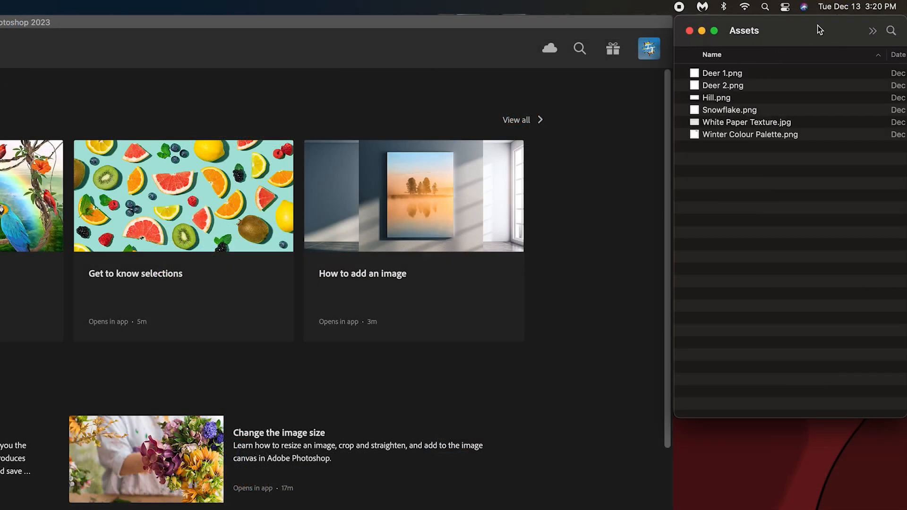
pyautogui.moveTo(819, 30); pyautogui.dragTo(775, 30)
pyautogui.moveTo(864, 30); pyautogui.dragTo(823, 29)
pyautogui.moveTo(742, 27); pyautogui.dragTo(823, 26)
pyautogui.moveTo(671, 55); pyautogui.dragTo(708, 56)
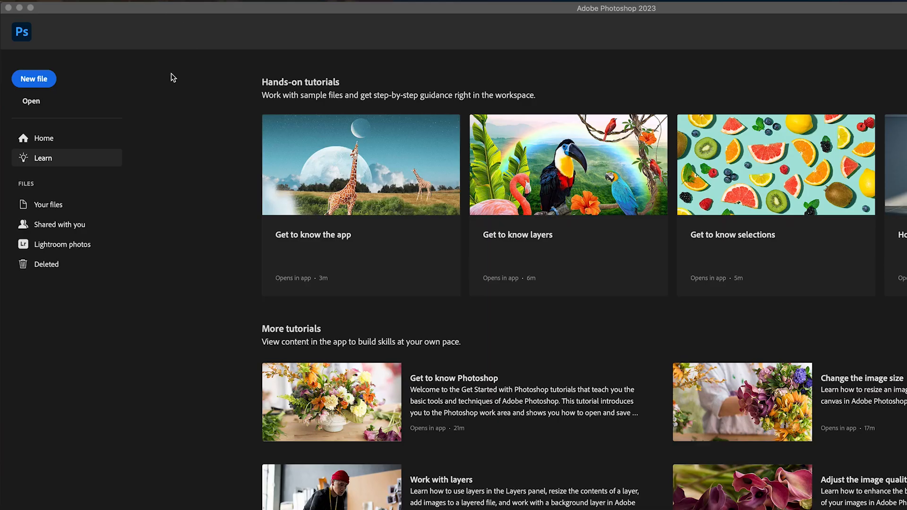
# Create a new 2000 x 2000 px document at 100 ppi with RGB color and a white background.
pyautogui.click(40, 79)
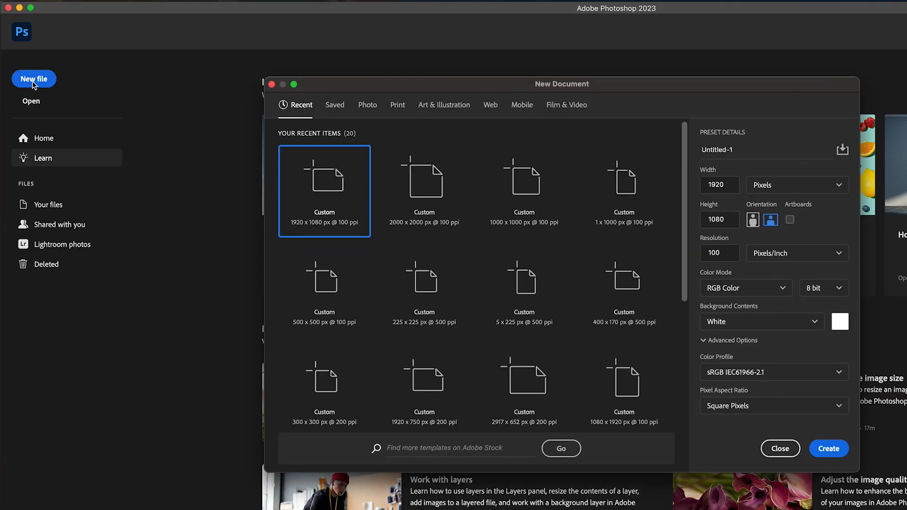
pyautogui.click(426, 183)
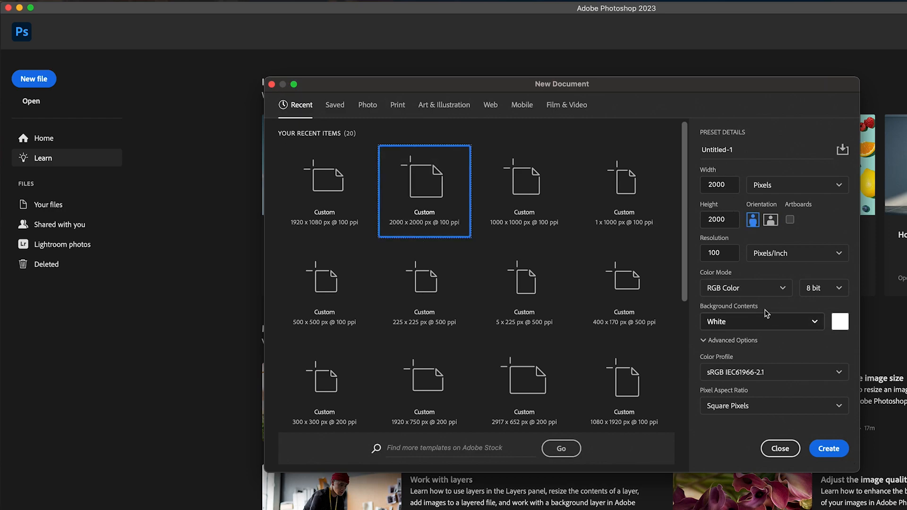
pyautogui.click(834, 450)
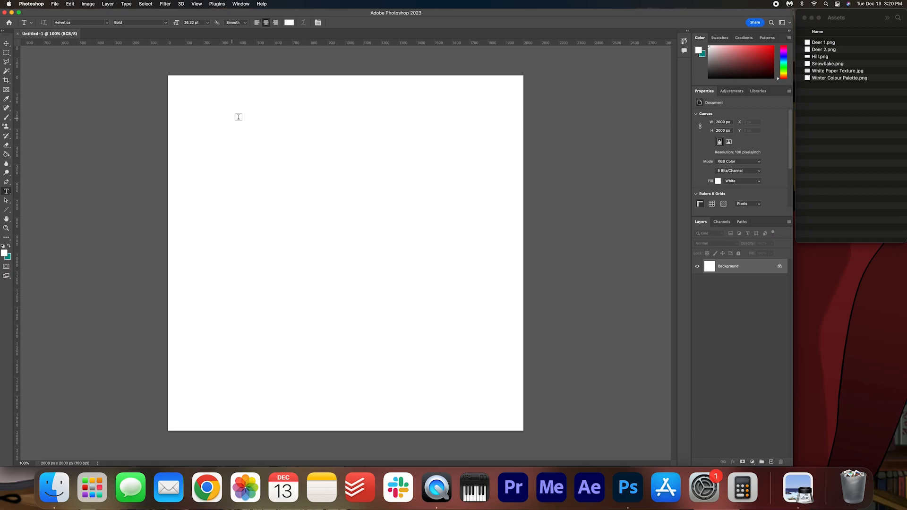
# Place White Paper Texture.jpg from the Assets folder into the document, scaled to about 118% so it covers the whole canvas.
pyautogui.press('v')
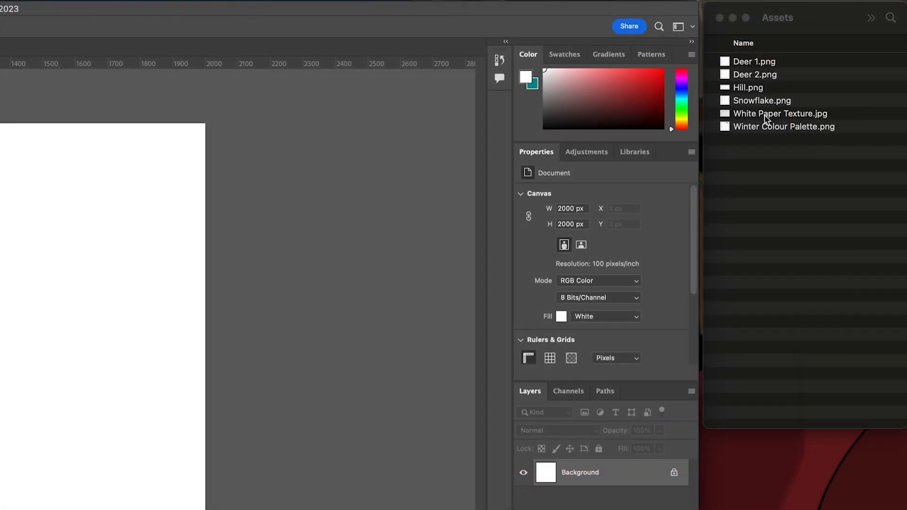
pyautogui.click(831, 72)
pyautogui.moveTo(768, 113); pyautogui.dragTo(0, 269)
pyautogui.moveTo(527, 135); pyautogui.dragTo(500, 134)
pyautogui.moveTo(576, 375); pyautogui.dragTo(700, 458)
pyautogui.moveTo(501, 341); pyautogui.dragTo(443, 331)
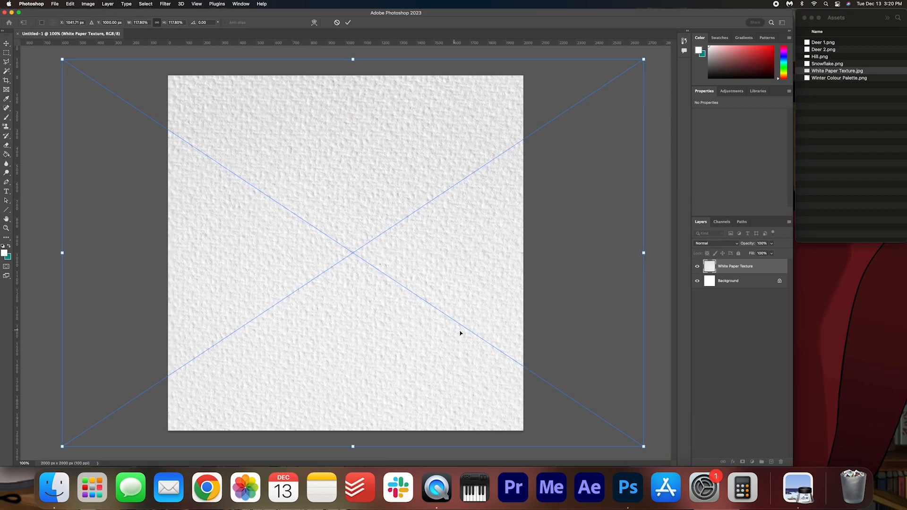
pyautogui.click(349, 24)
# Keep the White Paper Texture layer's blend mode at Normal and lower its opacity to about 72%.
pyautogui.click(723, 244)
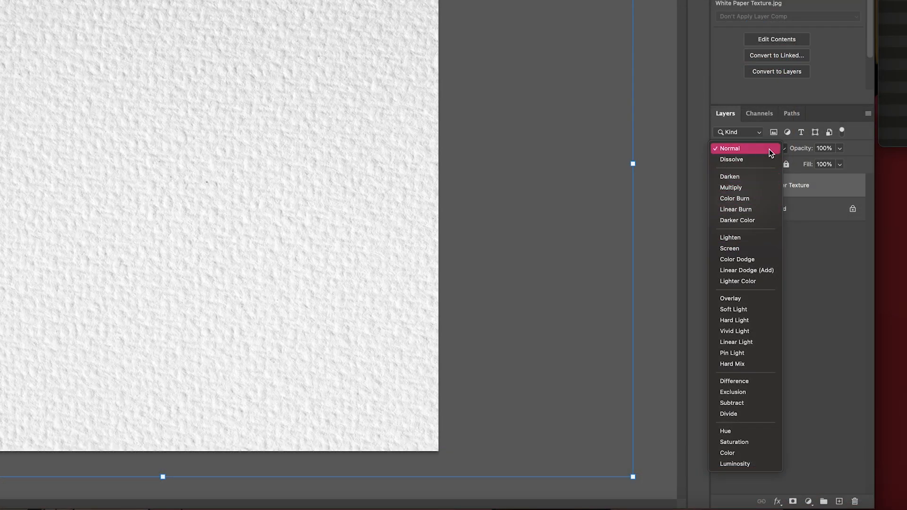
pyautogui.click(769, 149)
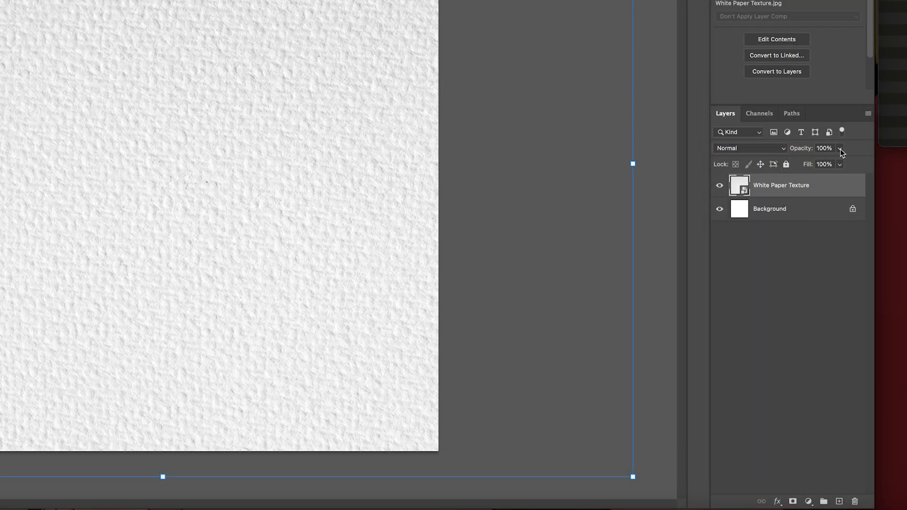
pyautogui.click(839, 148)
pyautogui.moveTo(841, 161)
pyautogui.mouseDown()
pyautogui.moveTo(814, 162)
pyautogui.moveTo(825, 163)
pyautogui.mouseUp()
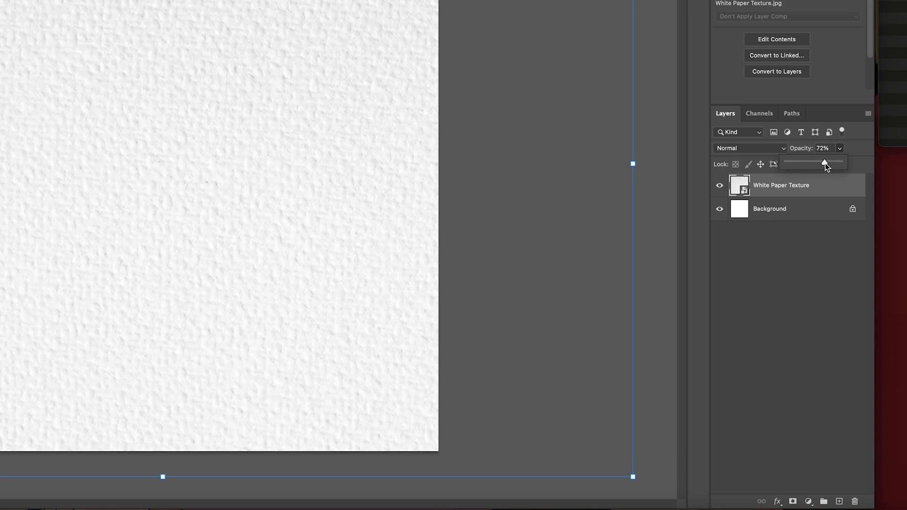
pyautogui.click(827, 239)
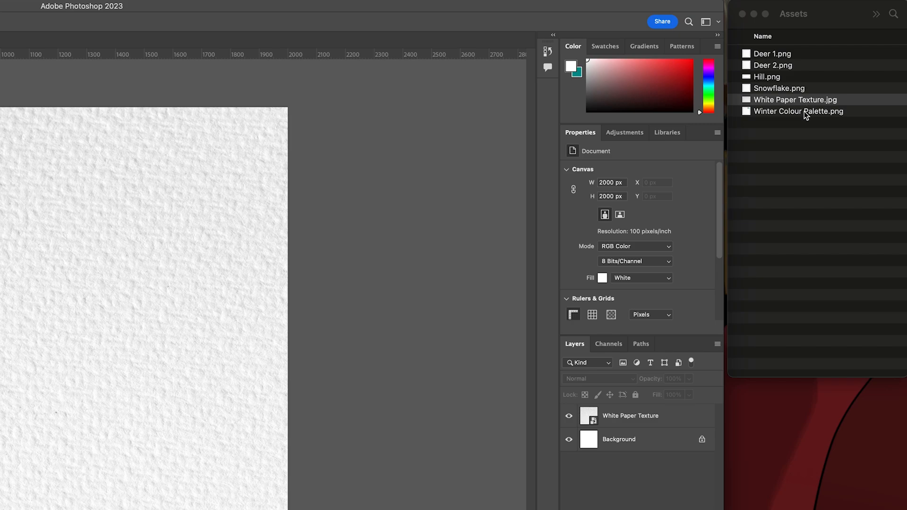
# Place Winter Colour Palette.png from the Assets folder at its original size and deselect the layer.
pyautogui.click(804, 111)
pyautogui.moveTo(805, 110); pyautogui.dragTo(244, 166)
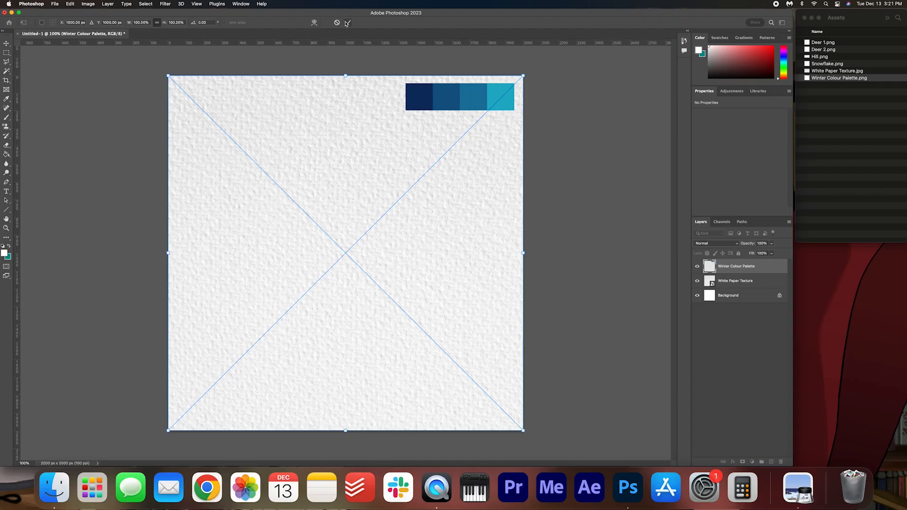
pyautogui.press('Return')
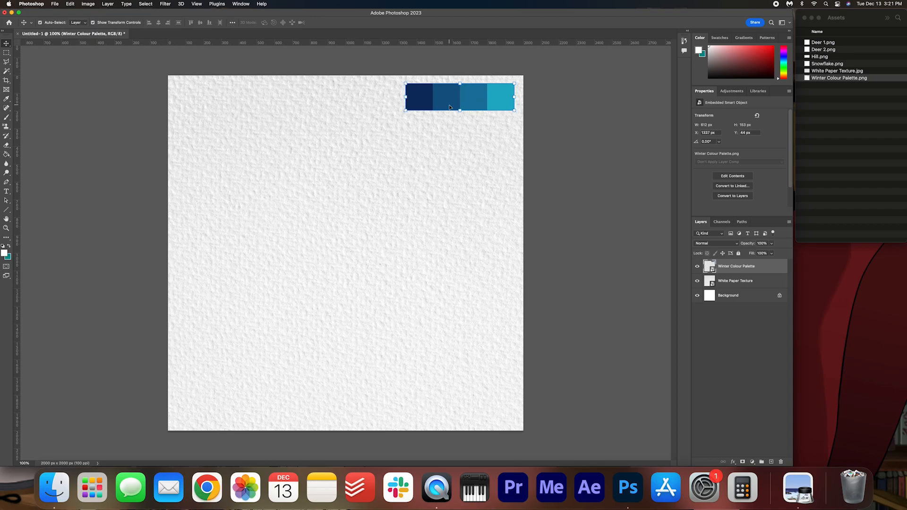
pyautogui.click(730, 348)
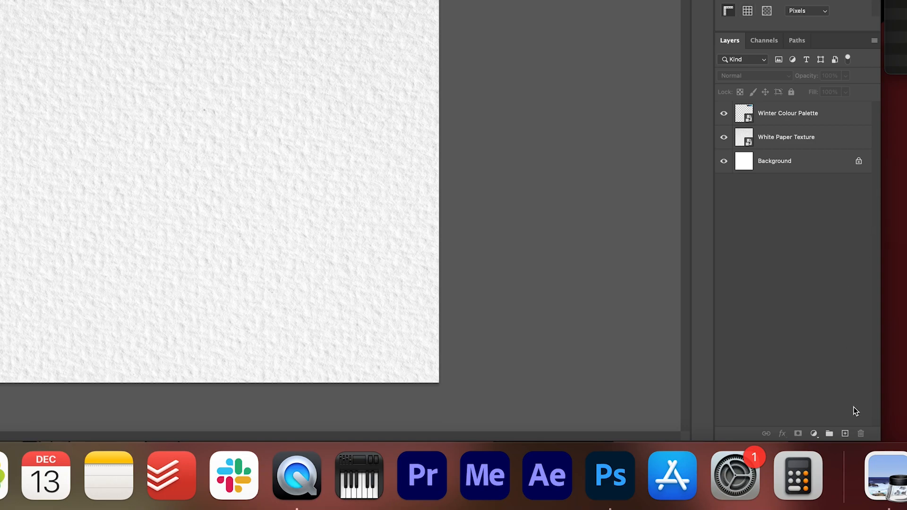
# Add a new layer and draw a large circular selection filling most of the canvas with the Elliptical Marquee tool.
pyautogui.click(845, 434)
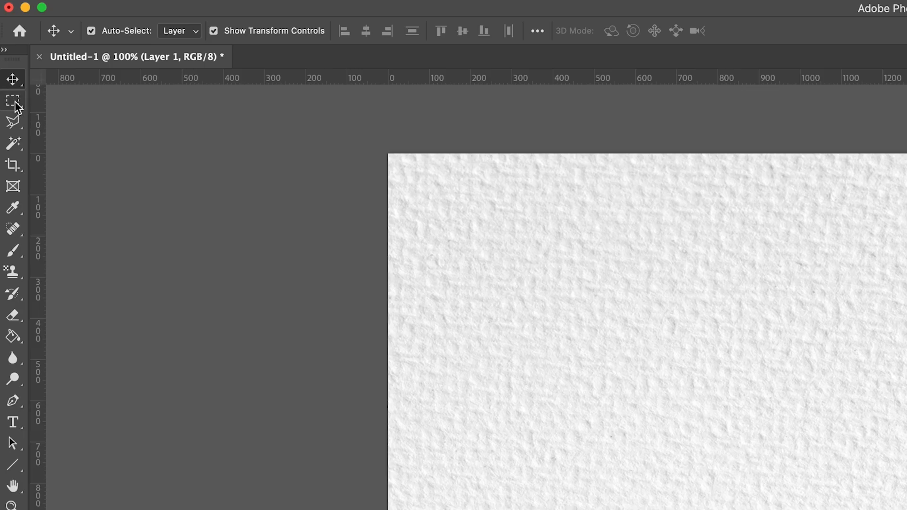
pyautogui.click(17, 105)
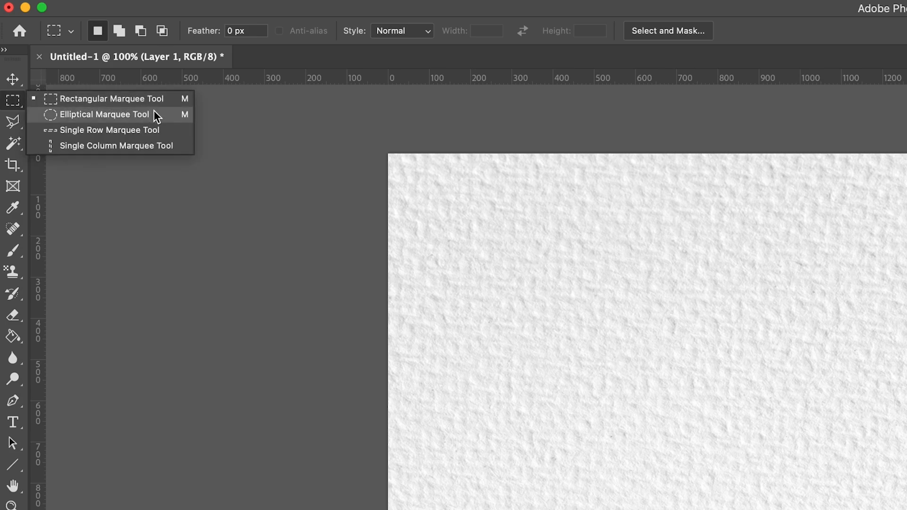
pyautogui.click(162, 118)
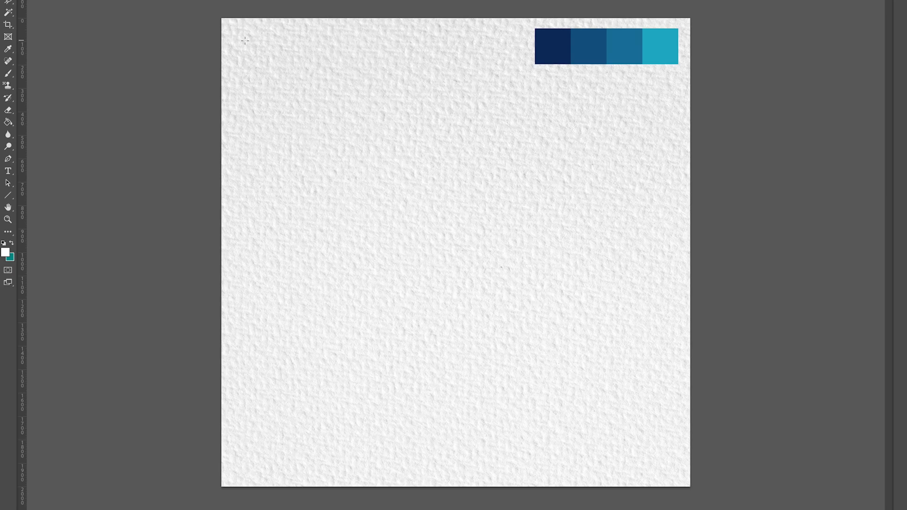
pyautogui.moveTo(246, 42); pyautogui.dragTo(678, 463)
# Sample the darkest navy palette swatch (#0c2e61) as the foreground color and fill the circular selection with the Paint Bucket.
pyautogui.click(8, 255)
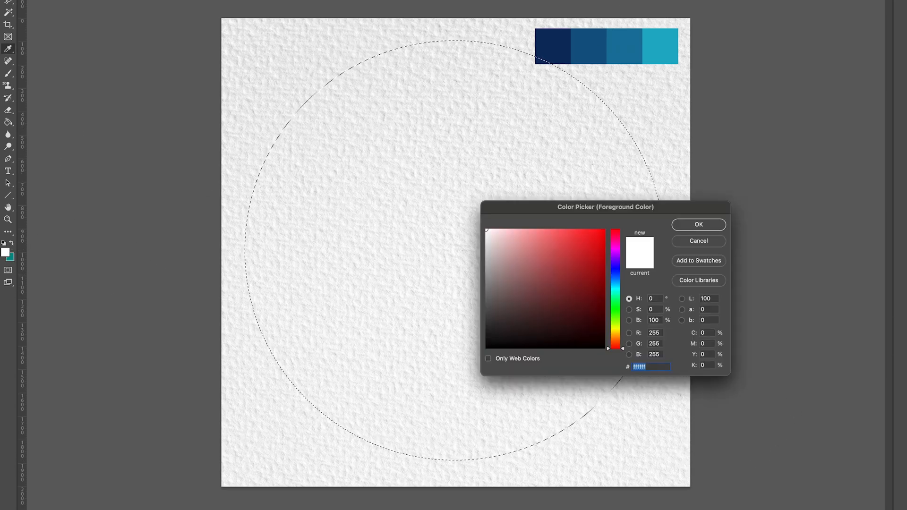
pyautogui.click(555, 40)
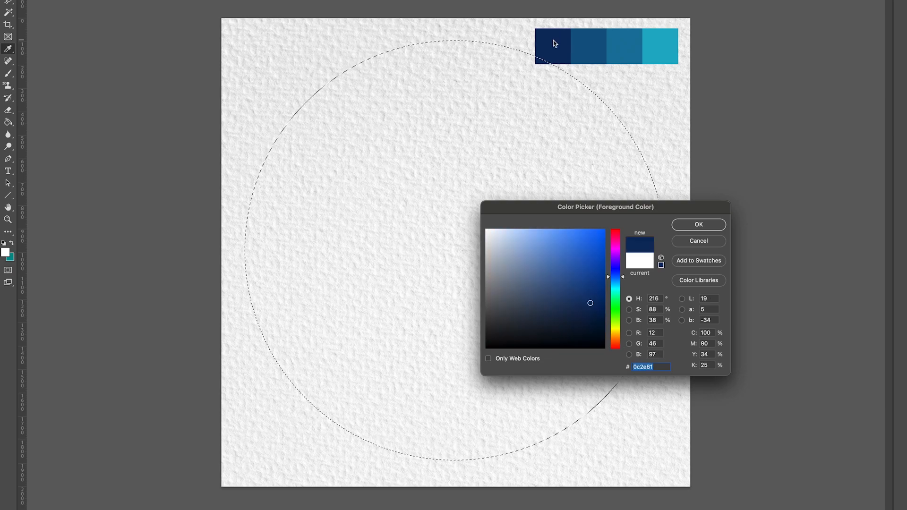
pyautogui.click(699, 225)
pyautogui.click(8, 122)
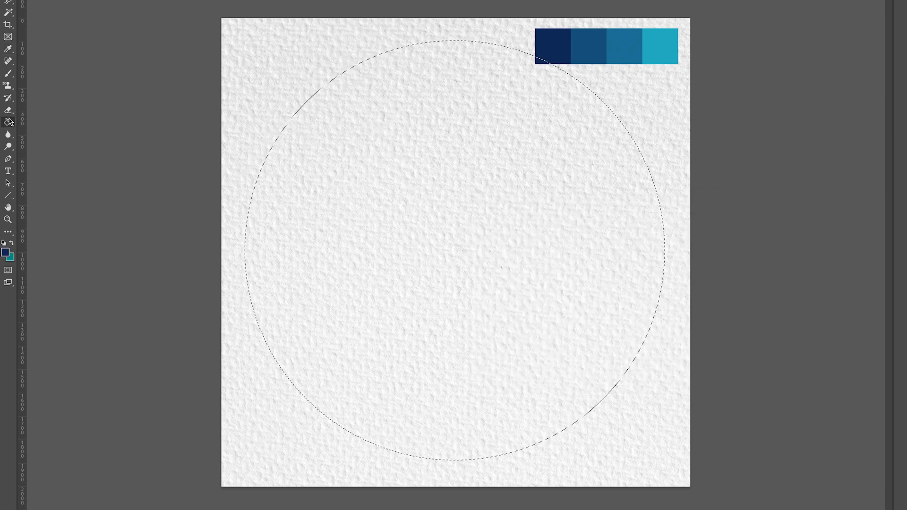
pyautogui.click(464, 204)
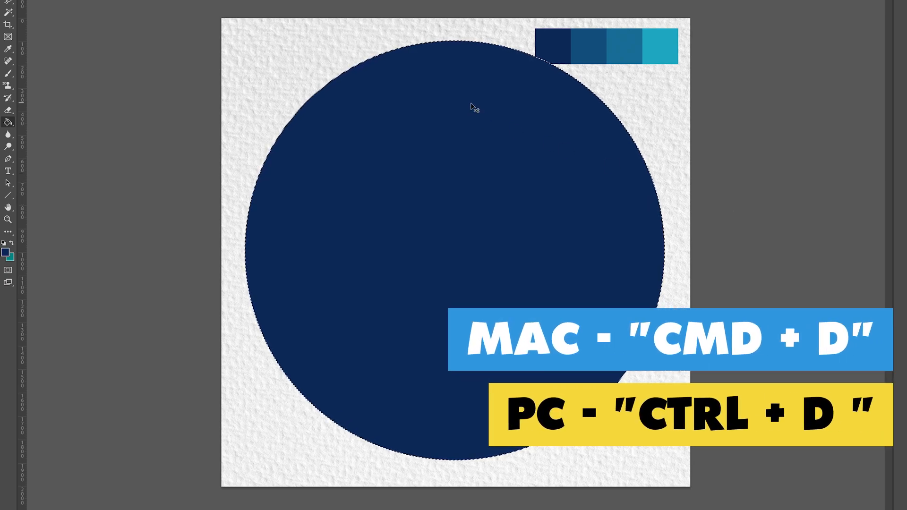
# Deselect the circle and use Free Transform to centre it on the canvas.
pyautogui.hotkey('ctrl', 'd')
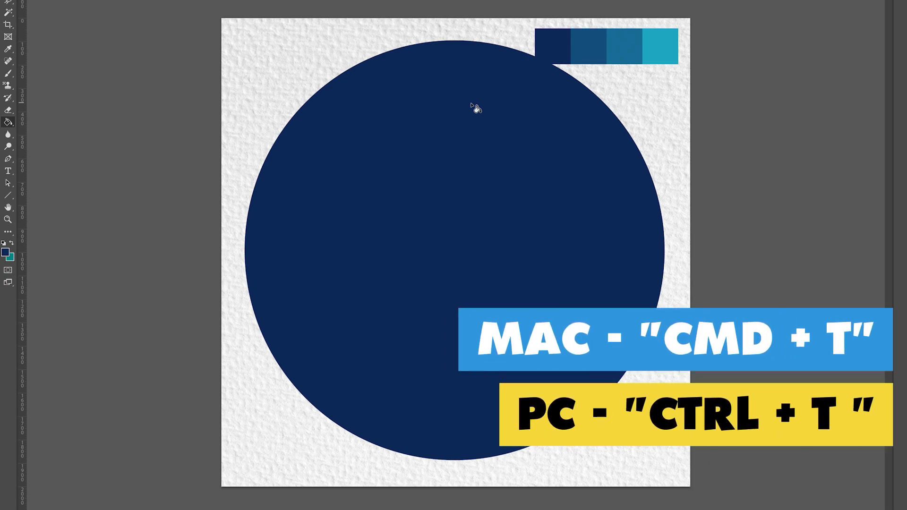
pyautogui.hotkey('ctrl', 't')
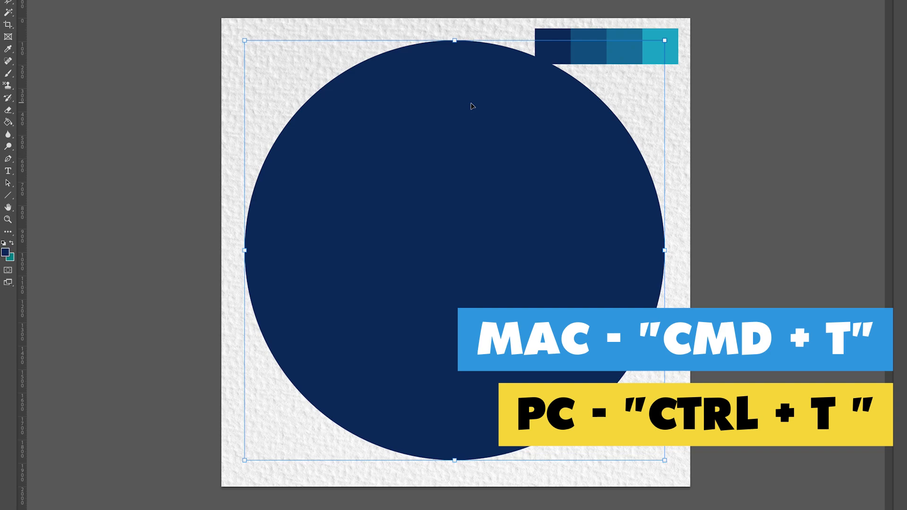
pyautogui.moveTo(425, 101)
pyautogui.mouseDown()
pyautogui.moveTo(453, 115)
pyautogui.moveTo(430, 103)
pyautogui.mouseUp()
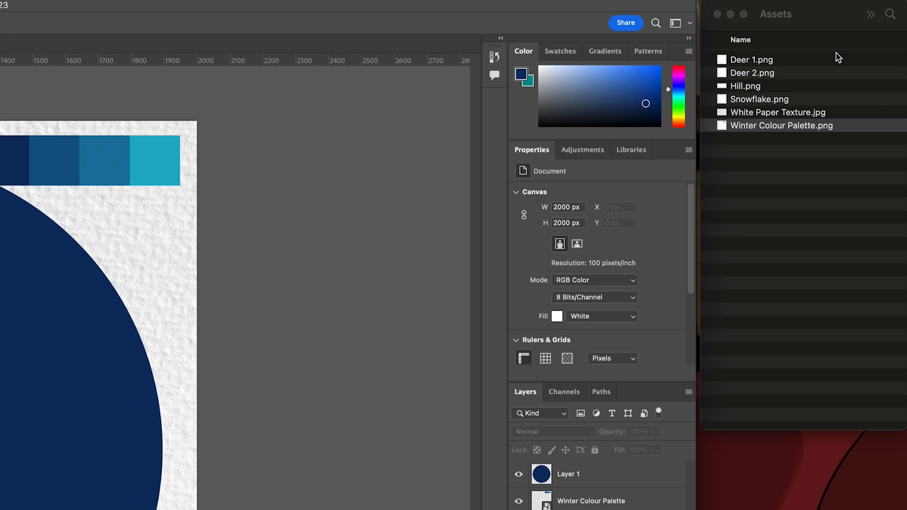
# Place Hill.png, enlarge it wider than the canvas, and position it across the lower part of the navy circle.
pyautogui.click(766, 87)
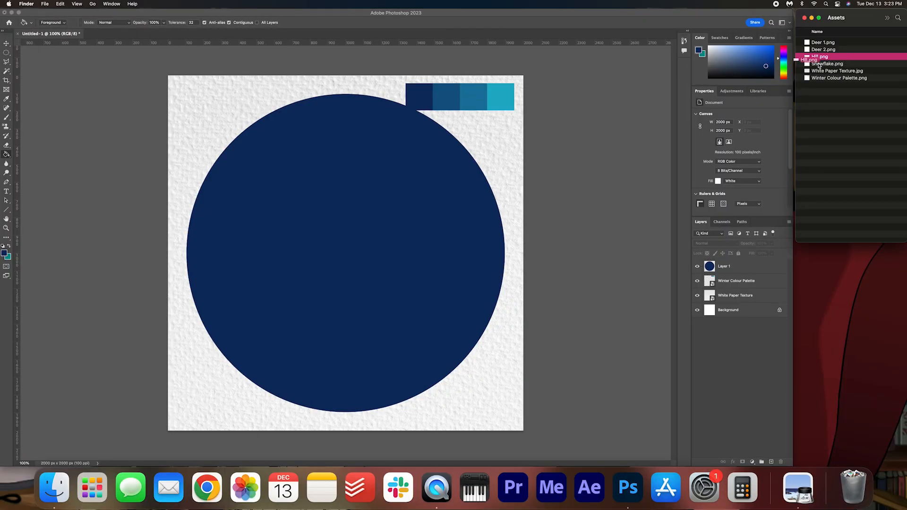
pyautogui.moveTo(766, 90); pyautogui.dragTo(350, 290)
pyautogui.moveTo(397, 324); pyautogui.dragTo(565, 396)
pyautogui.moveTo(443, 341); pyautogui.dragTo(427, 359)
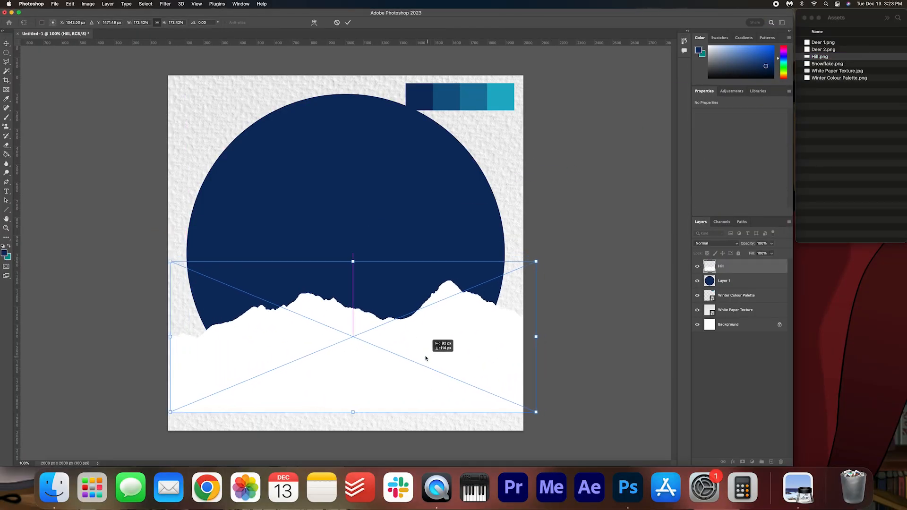
pyautogui.moveTo(534, 259); pyautogui.dragTo(565, 249)
pyautogui.moveTo(529, 317); pyautogui.dragTo(493, 318)
pyautogui.click(348, 23)
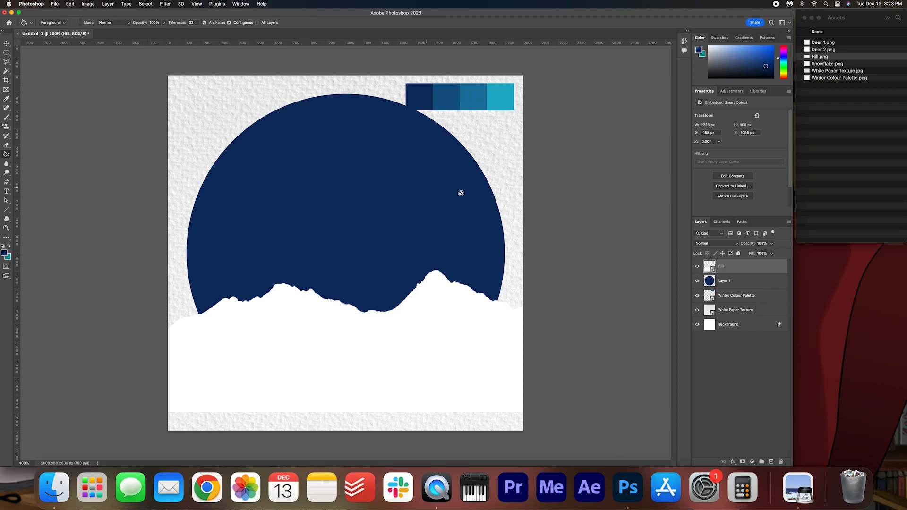
# Apply a Color Overlay to the Hill layer with Normal blend mode and the palette's second-darkest blue.
pyautogui.doubleClick(747, 269)
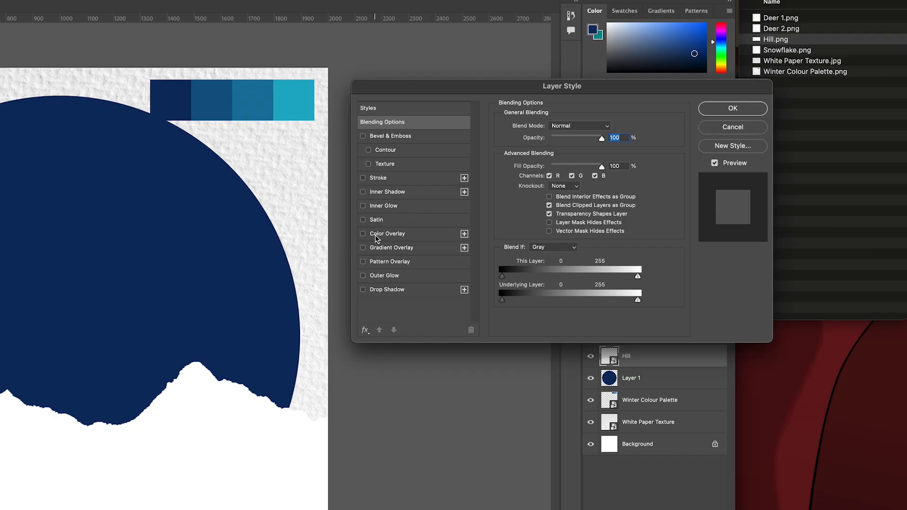
pyautogui.click(556, 171)
pyautogui.click(579, 127)
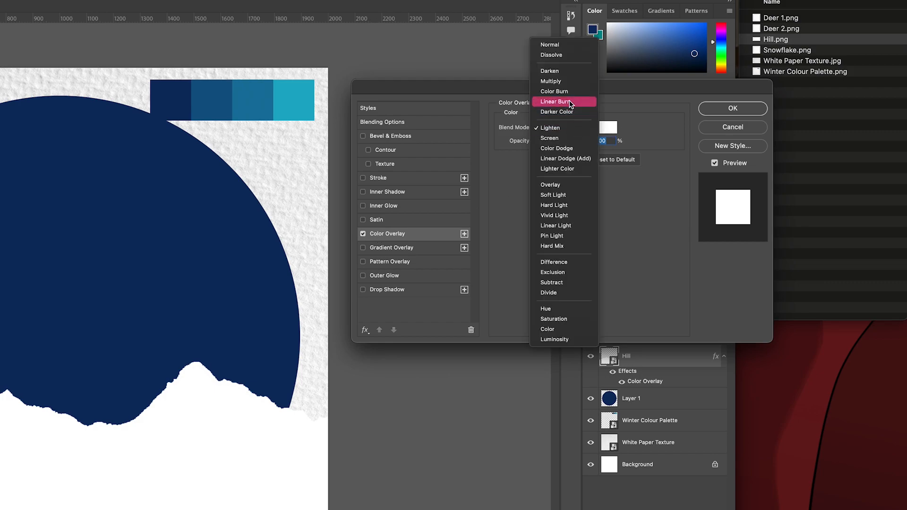
pyautogui.click(561, 46)
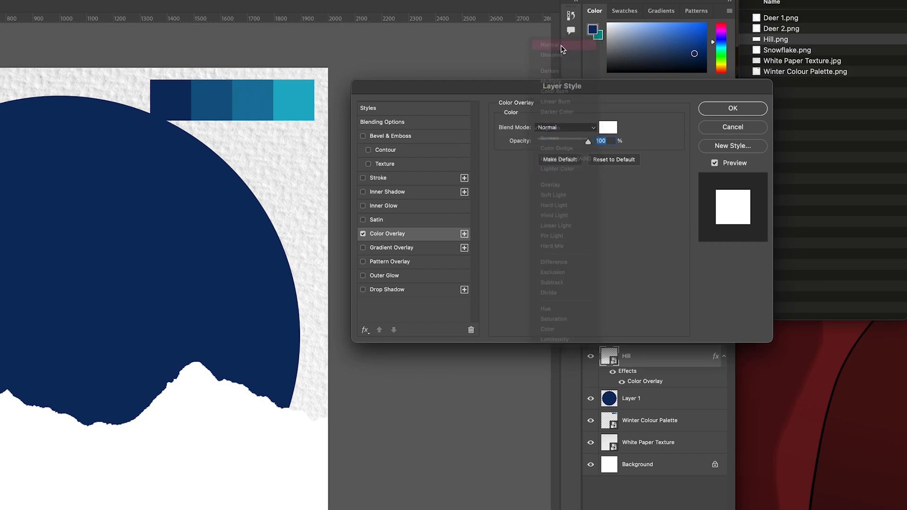
pyautogui.click(608, 127)
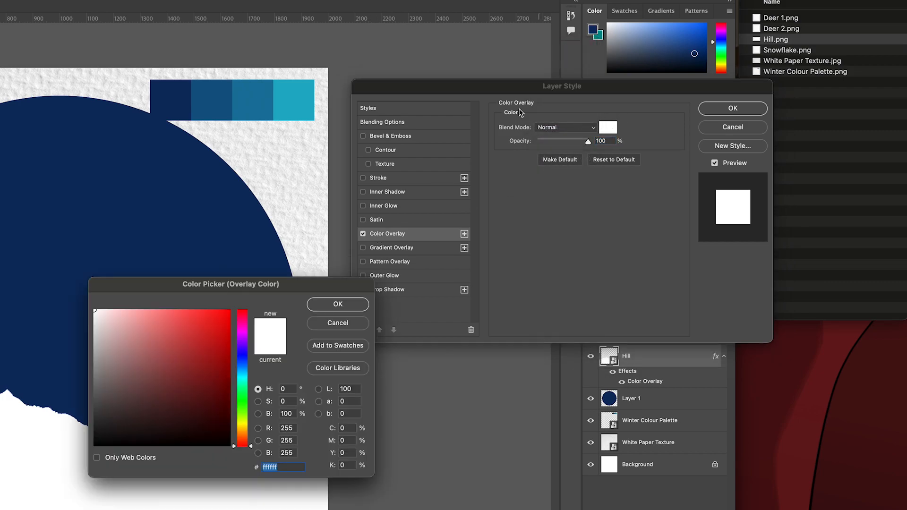
pyautogui.click(214, 94)
pyautogui.click(344, 307)
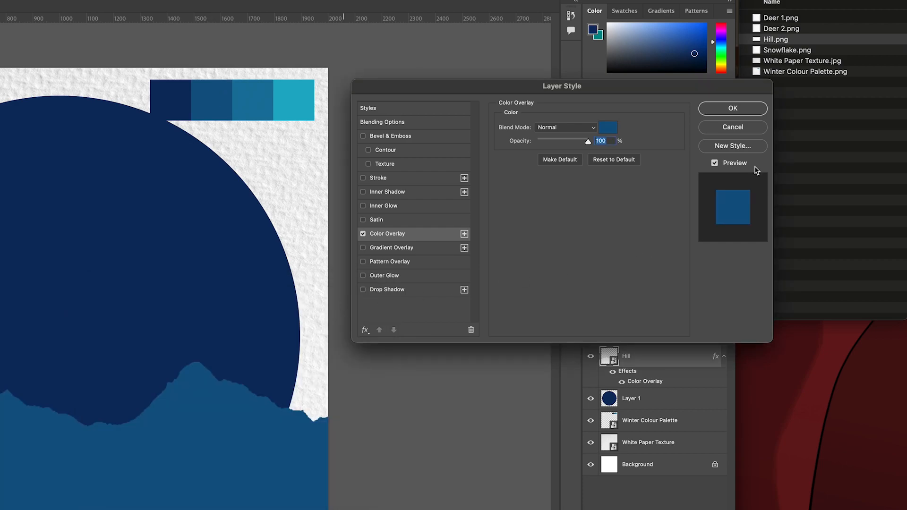
pyautogui.click(745, 112)
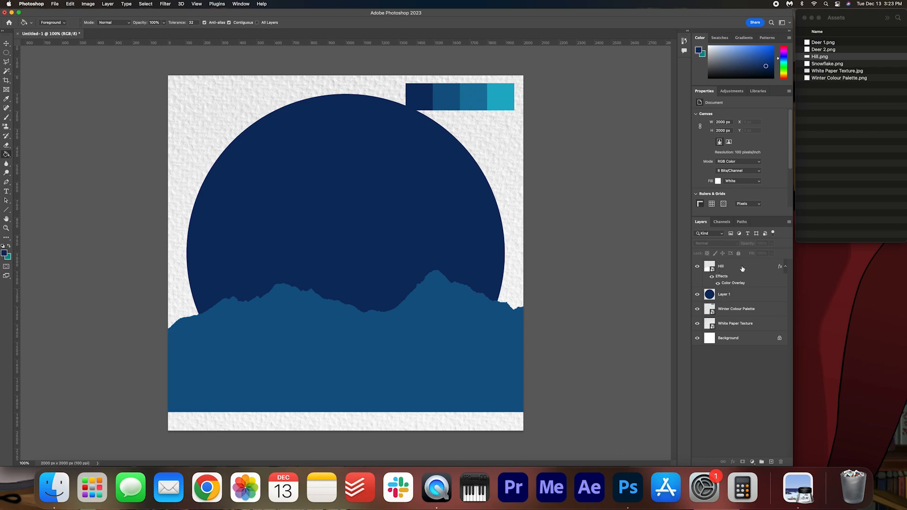
# Place a second Hill.png, enlarge it to about 177%, position it higher than the first hill, and move its layer beneath the first Hill layer.
pyautogui.moveTo(832, 57); pyautogui.dragTo(301, 220)
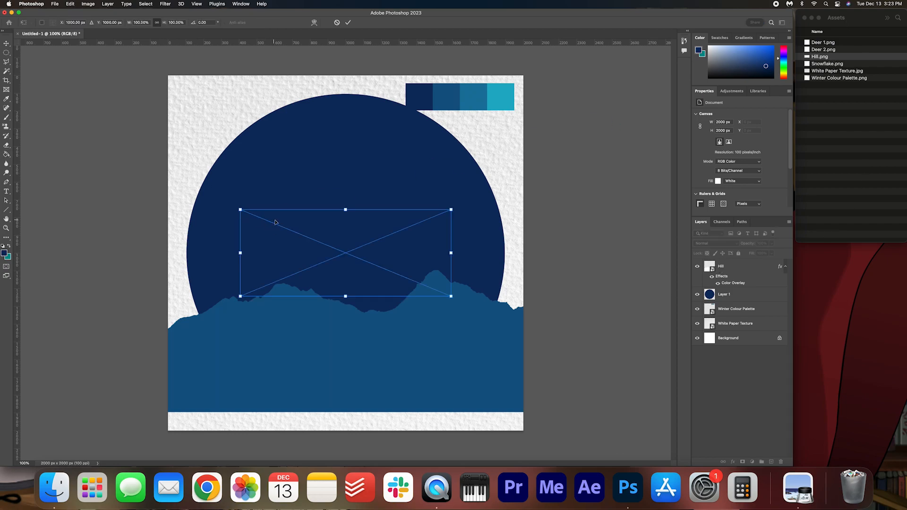
pyautogui.moveTo(451, 297); pyautogui.dragTo(589, 352)
pyautogui.moveTo(485, 314); pyautogui.dragTo(400, 297)
pyautogui.moveTo(502, 336); pyautogui.dragTo(472, 293)
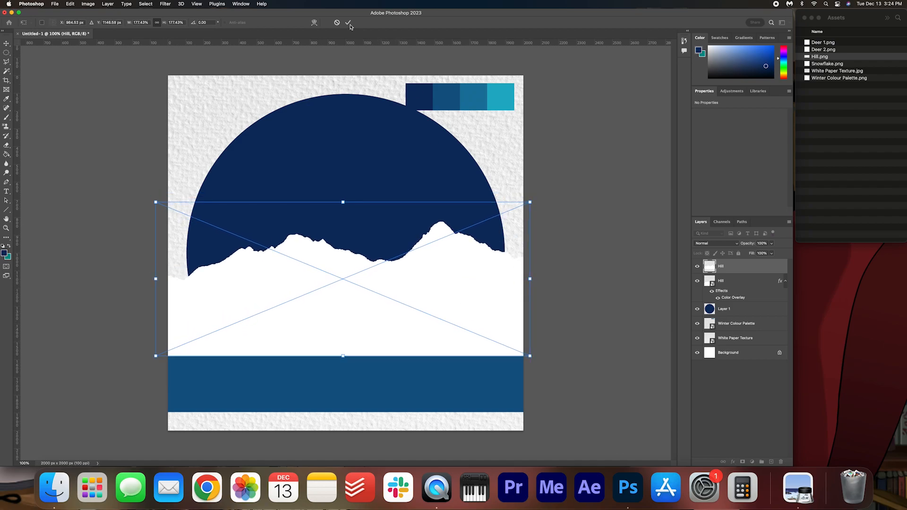
pyautogui.click(348, 23)
pyautogui.moveTo(752, 270); pyautogui.dragTo(756, 293)
pyautogui.moveTo(825, 320); pyautogui.dragTo(827, 329)
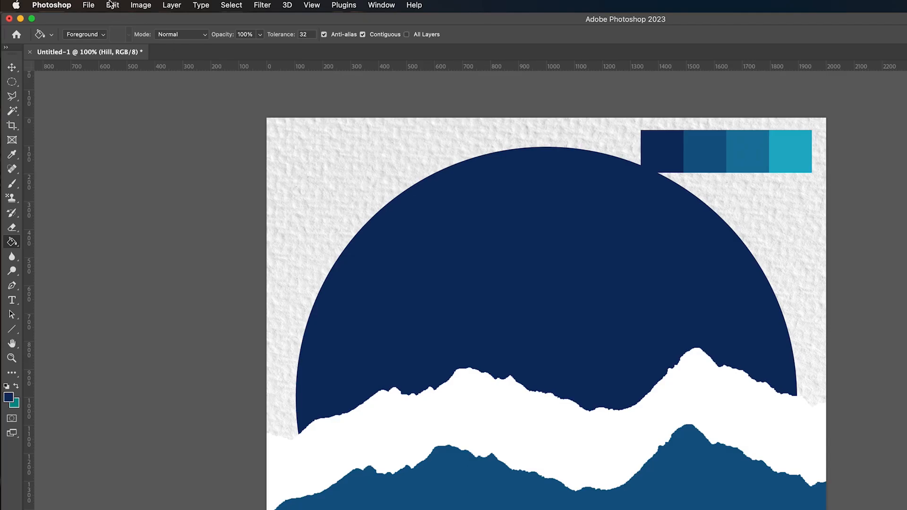
# Flip the white hill horizontally and shift it slightly right and down behind the front hill with Free Transform.
pyautogui.click(113, 5)
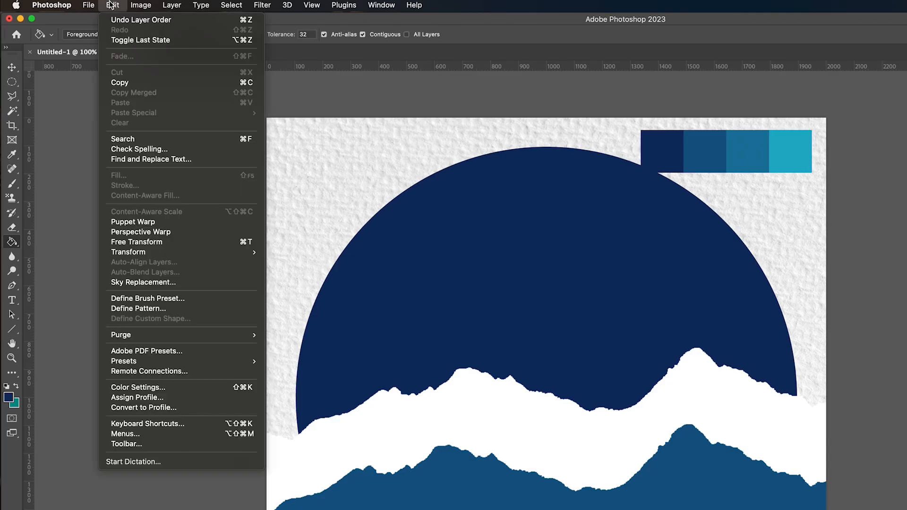
pyautogui.moveTo(226, 254)
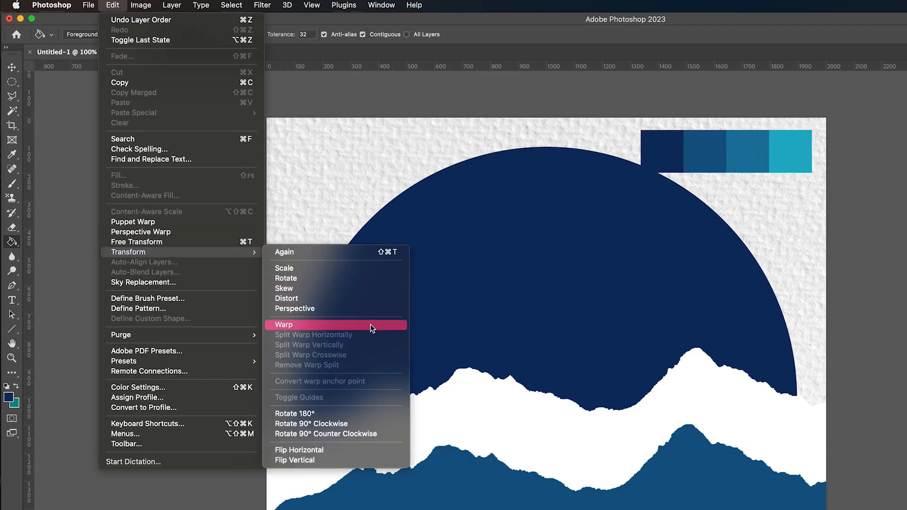
pyautogui.click(336, 450)
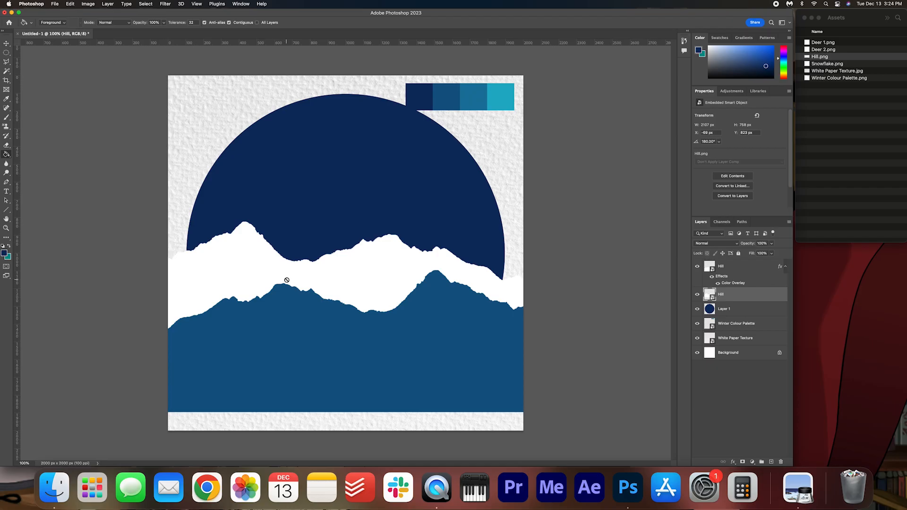
pyautogui.press('super+t')
pyautogui.moveTo(562, 411); pyautogui.dragTo(528, 426)
pyautogui.moveTo(333, 270); pyautogui.dragTo(363, 274)
pyautogui.press('Return')
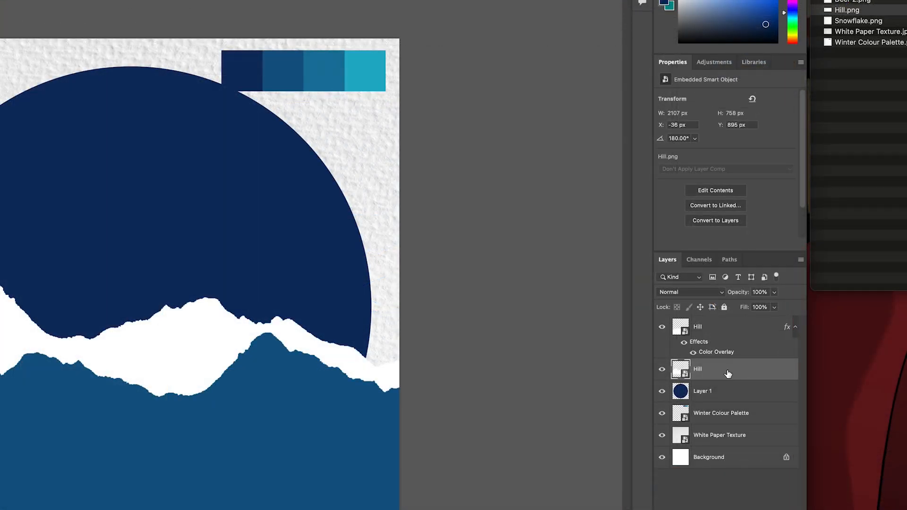
# Apply a Color Overlay to the flipped Hill layer using the third palette swatch, the medium blue.
pyautogui.doubleClick(728, 374)
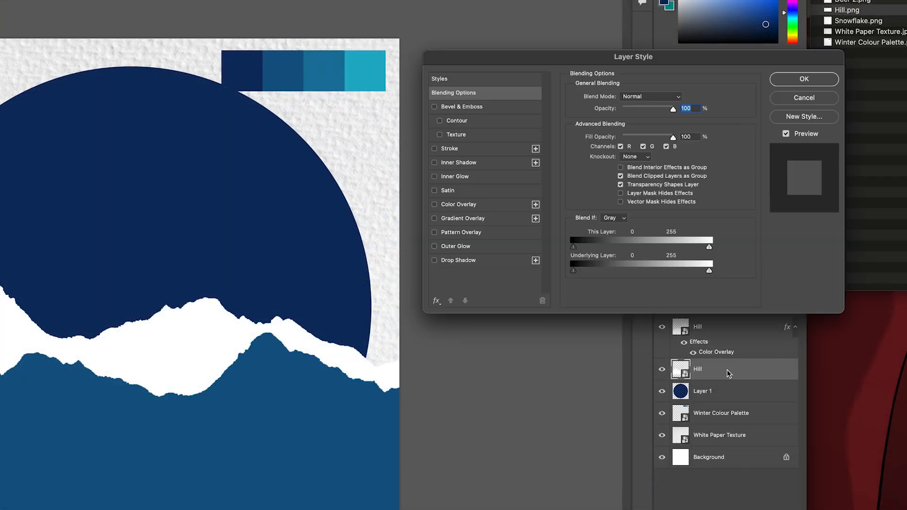
pyautogui.click(468, 205)
pyautogui.click(678, 99)
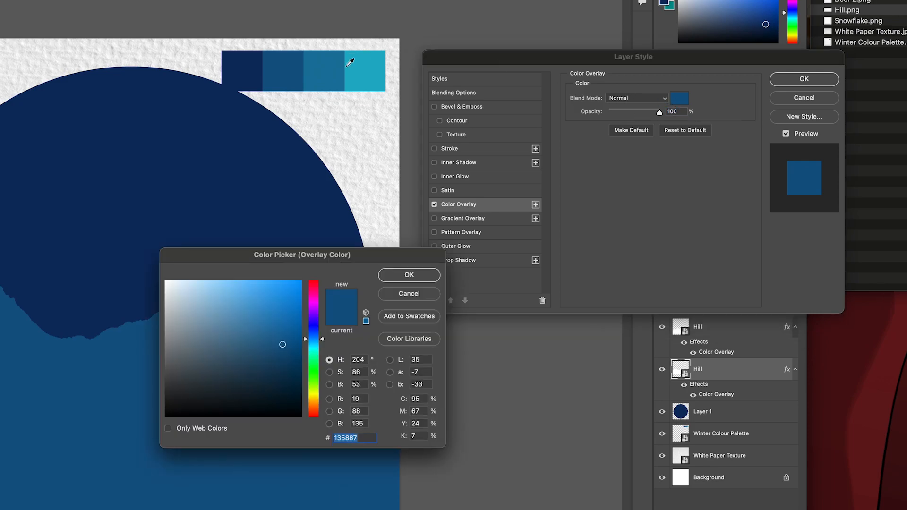
pyautogui.click(333, 67)
pyautogui.click(422, 274)
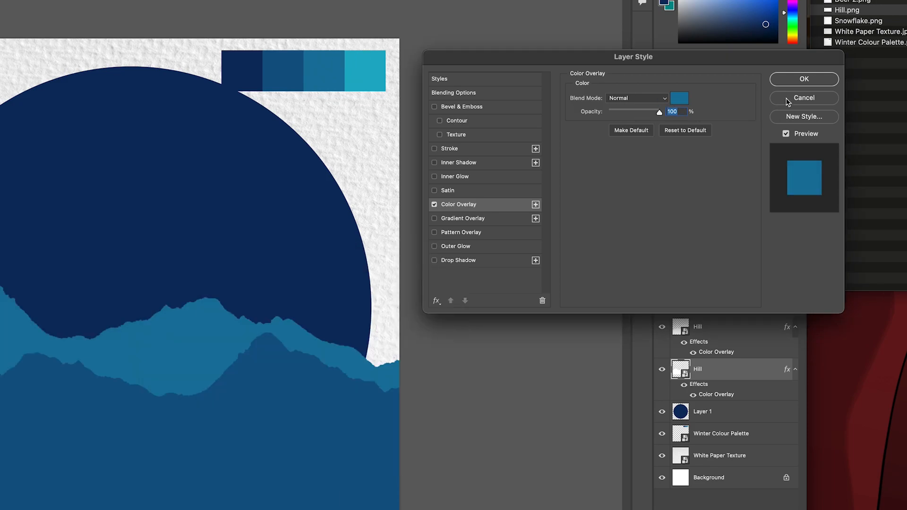
pyautogui.click(797, 81)
# Place a third Hill.png, enlarge it well beyond the canvas width, position it highest, and move its layer beneath the other two Hill layers.
pyautogui.moveTo(847, 10); pyautogui.dragTo(20, 282)
pyautogui.moveTo(452, 296); pyautogui.dragTo(585, 352)
pyautogui.moveTo(548, 342); pyautogui.dragTo(469, 307)
pyautogui.moveTo(505, 317); pyautogui.dragTo(462, 304)
pyautogui.click(348, 24)
pyautogui.moveTo(746, 294); pyautogui.dragTo(756, 325)
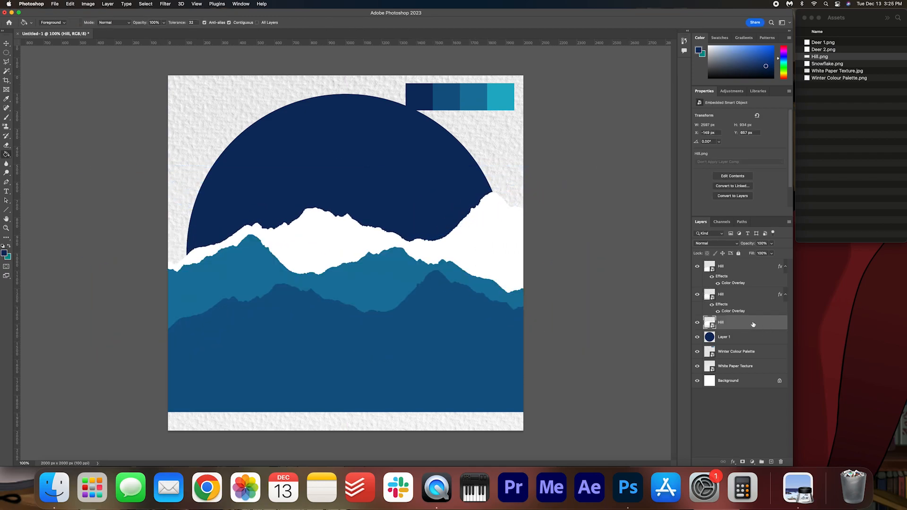
# Apply a Color Overlay to the rearmost Hill layer using the lightest teal palette swatch.
pyautogui.doubleClick(754, 324)
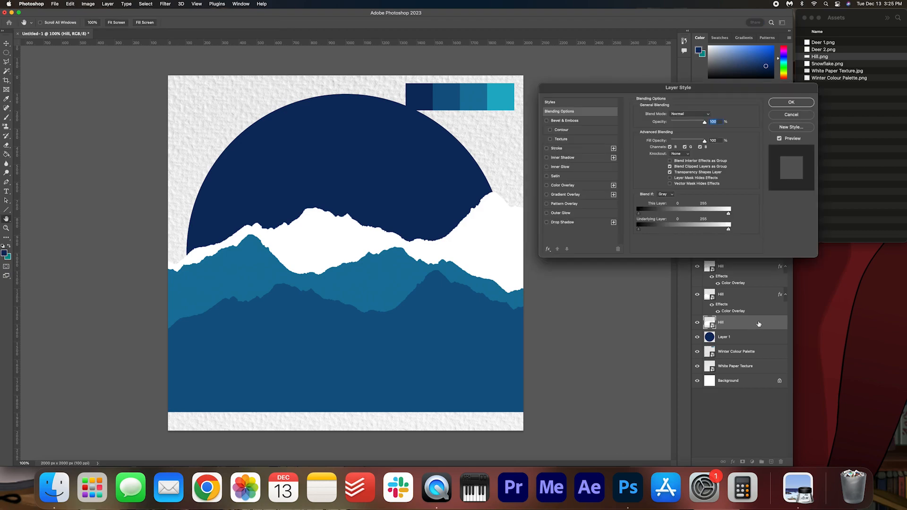
pyautogui.click(570, 186)
pyautogui.click(708, 115)
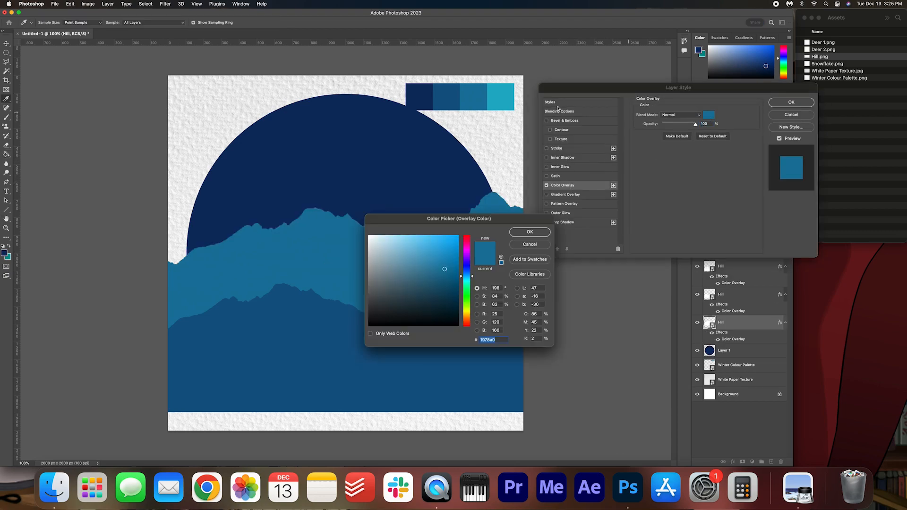
pyautogui.click(501, 97)
pyautogui.click(536, 234)
pyautogui.click(788, 104)
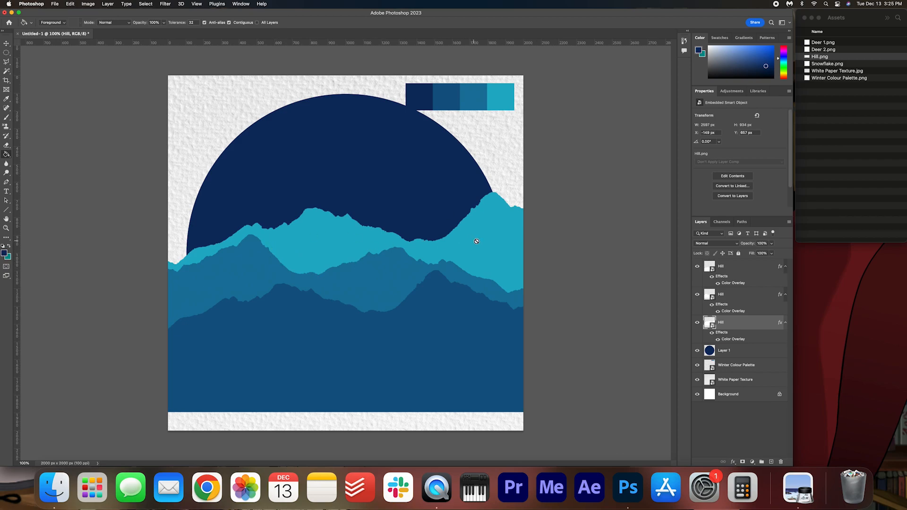
# Fine-tune the positions of the rear, middle and front hills with Free Transform.
pyautogui.press('super+t')
pyautogui.moveTo(336, 254); pyautogui.dragTo(307, 242)
pyautogui.press('Return')
pyautogui.click(740, 296)
pyautogui.press('super+t')
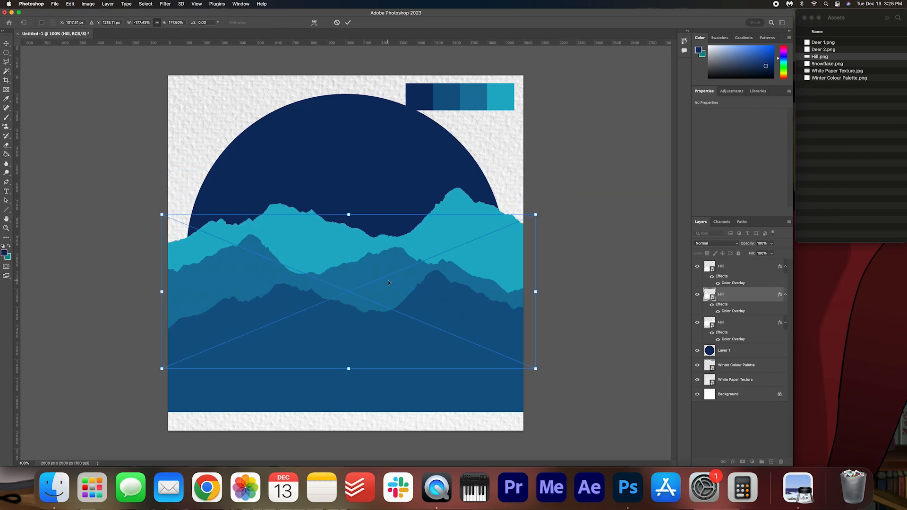
pyautogui.moveTo(392, 280); pyautogui.dragTo(399, 281)
pyautogui.keyDown('super'); pyautogui.click(376, 350); pyautogui.keyUp('super')
pyautogui.press('super+t')
pyautogui.moveTo(330, 355)
pyautogui.mouseDown()
pyautogui.moveTo(346, 352)
pyautogui.moveTo(328, 370)
pyautogui.moveTo(323, 360)
pyautogui.mouseUp()
pyautogui.click(362, 22)
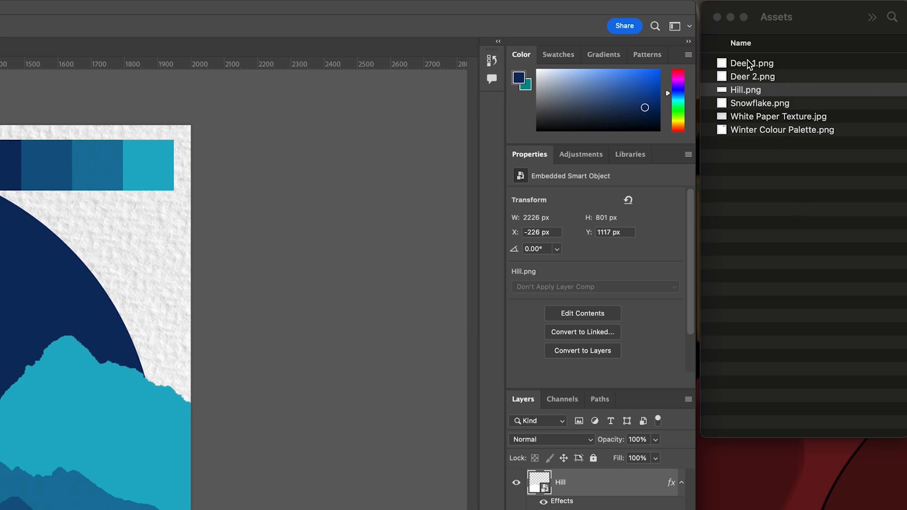
# Place Deer 1.png over the right-hand hills, resize it, and move its layer between the middle and rear Hill layers.
pyautogui.click(758, 65)
pyautogui.moveTo(761, 65); pyautogui.dragTo(367, 239)
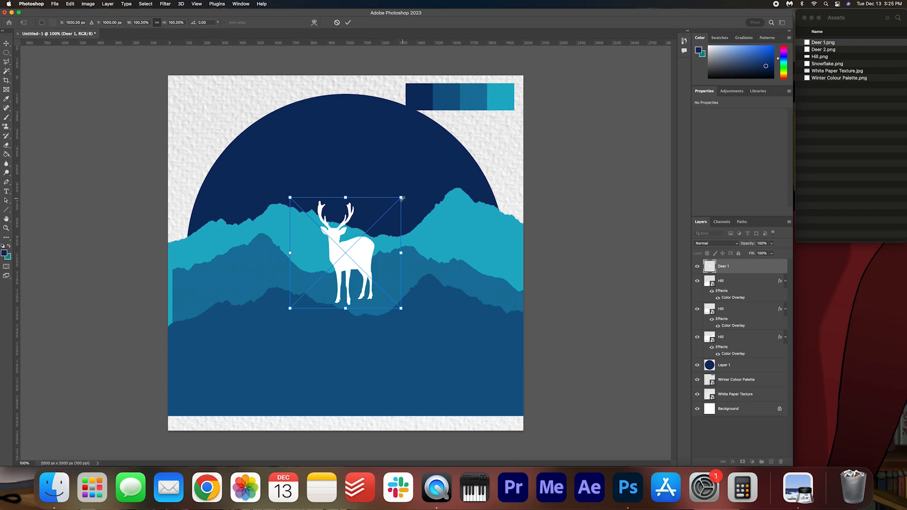
pyautogui.moveTo(401, 199)
pyautogui.mouseDown()
pyautogui.moveTo(410, 193)
pyautogui.moveTo(396, 202)
pyautogui.mouseUp()
pyautogui.moveTo(363, 261); pyautogui.dragTo(463, 230)
pyautogui.moveTo(496, 171); pyautogui.dragTo(504, 163)
pyautogui.moveTo(472, 198); pyautogui.dragTo(469, 200)
pyautogui.click(348, 22)
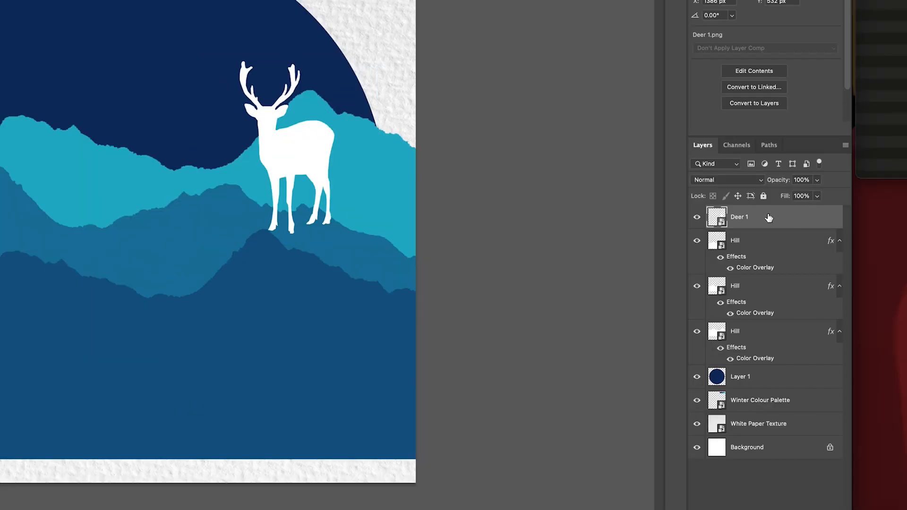
pyautogui.moveTo(769, 218); pyautogui.dragTo(765, 316)
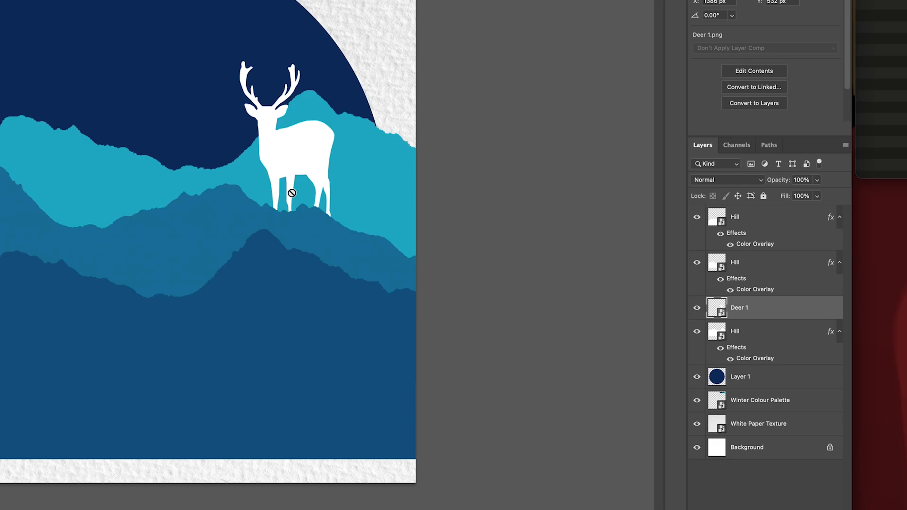
# Place Deer 2.png and enlarge it into a big foreground deer on the left side of the hills.
pyautogui.moveTo(823, 49); pyautogui.dragTo(387, 227)
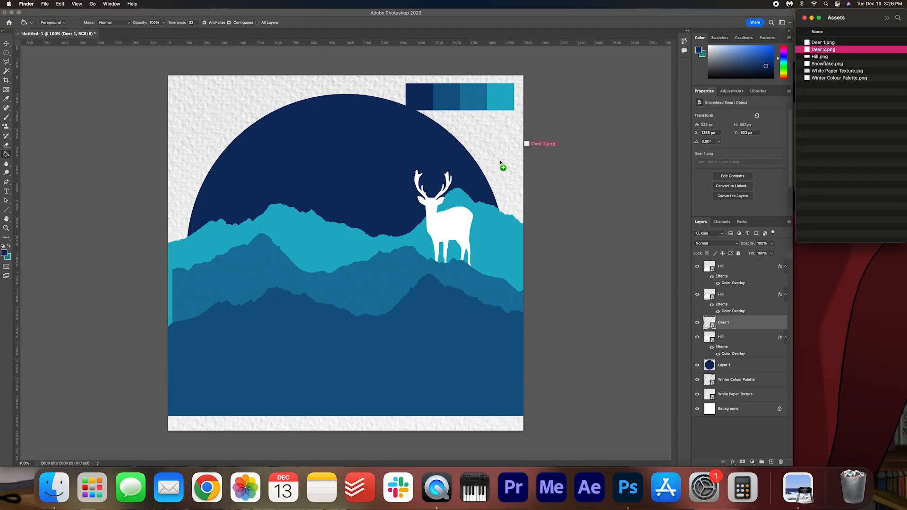
pyautogui.moveTo(363, 246); pyautogui.dragTo(276, 234)
pyautogui.moveTo(326, 170); pyautogui.dragTo(358, 166)
pyautogui.moveTo(278, 214); pyautogui.dragTo(265, 222)
pyautogui.moveTo(331, 162); pyautogui.dragTo(344, 153)
pyautogui.moveTo(288, 227); pyautogui.dragTo(302, 227)
pyautogui.moveTo(358, 151); pyautogui.dragTo(364, 146)
pyautogui.press('Return')
# Move the Deer 2 layer directly beneath the front Hill layer and shift the deer down so its feet meet the hill.
pyautogui.moveTo(737, 322); pyautogui.dragTo(739, 288)
pyautogui.press('super+t')
pyautogui.moveTo(303, 244); pyautogui.dragTo(307, 257)
pyautogui.press('Return')
pyautogui.press('g')
# Place Snowflake.png in the sky above the large deer's back, scaled to about 105% and rotated about 15°.
pyautogui.click(836, 100)
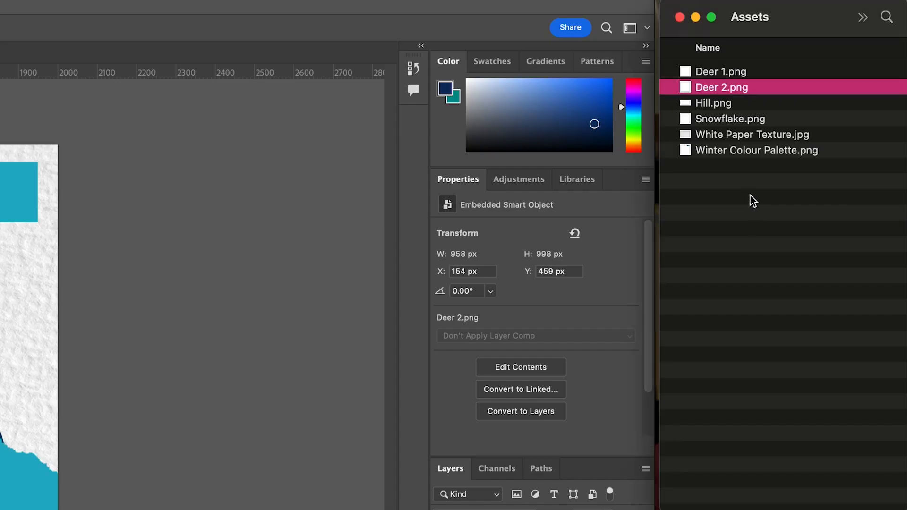
pyautogui.moveTo(830, 65); pyautogui.dragTo(819, 66)
pyautogui.moveTo(713, 125); pyautogui.dragTo(261, 177)
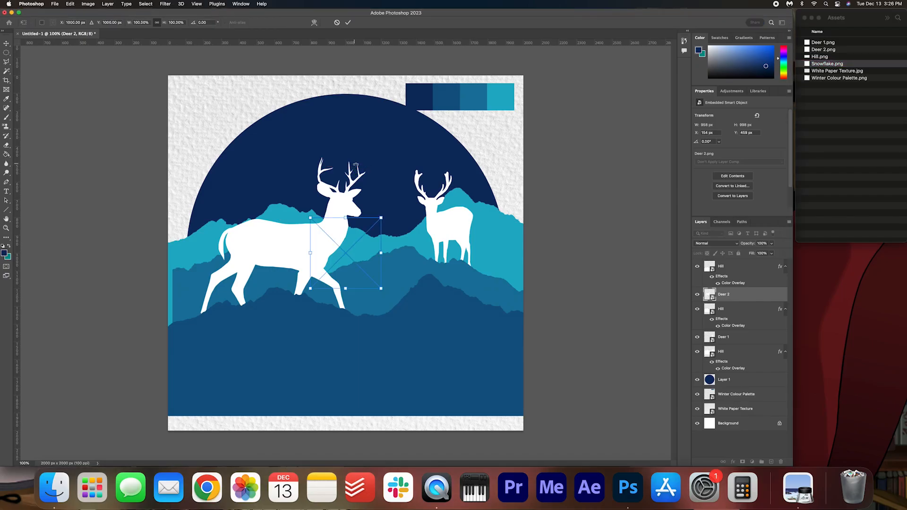
pyautogui.moveTo(297, 124); pyautogui.dragTo(307, 143)
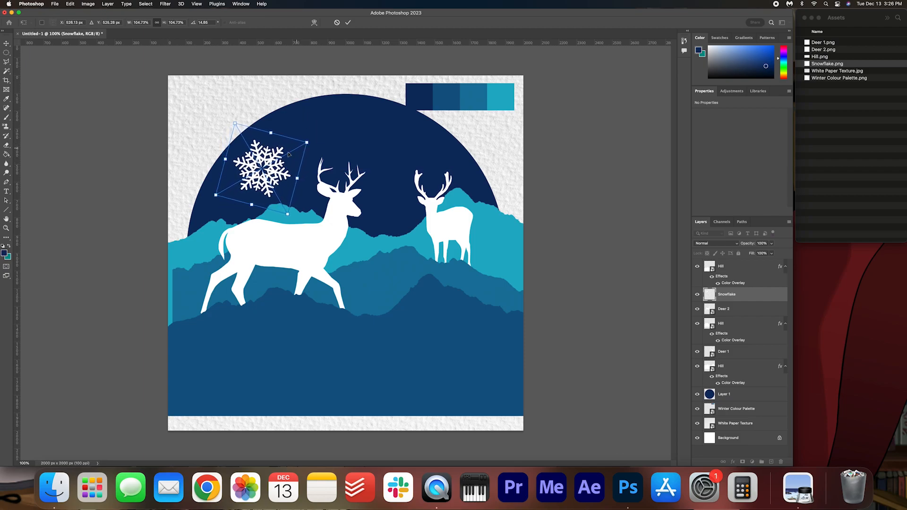
pyautogui.click(347, 22)
pyautogui.press('g')
# Place a second Snowflake.png near the top centre of the circle, scaled to about 84% and rotated about -21°.
pyautogui.moveTo(821, 64); pyautogui.dragTo(336, 134)
pyautogui.moveTo(345, 250); pyautogui.dragTo(328, 125)
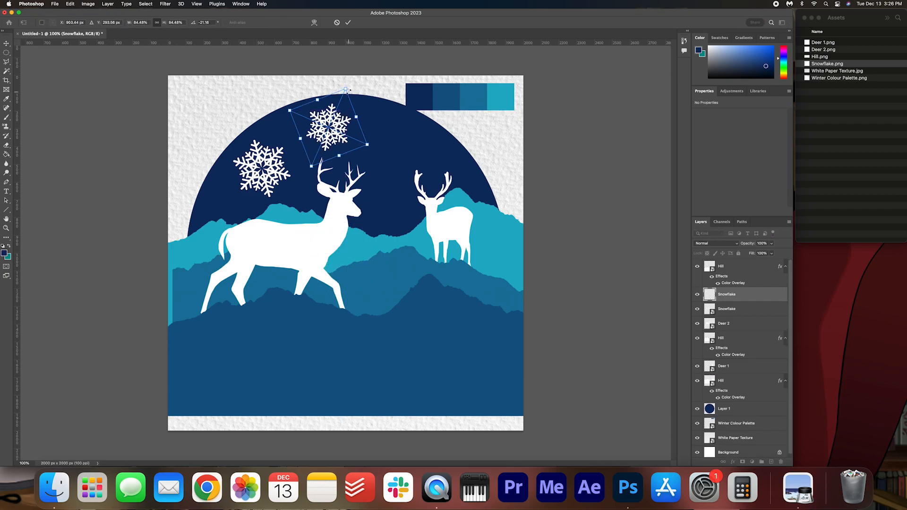
pyautogui.click(347, 22)
# Place a third Snowflake.png in the sky between the two deer, enlarged and rotated about 12°.
pyautogui.moveTo(820, 64); pyautogui.dragTo(378, 165)
pyautogui.moveTo(381, 218); pyautogui.dragTo(403, 195)
pyautogui.moveTo(407, 191); pyautogui.dragTo(417, 203)
pyautogui.moveTo(401, 208); pyautogui.dragTo(430, 115)
pyautogui.click(348, 22)
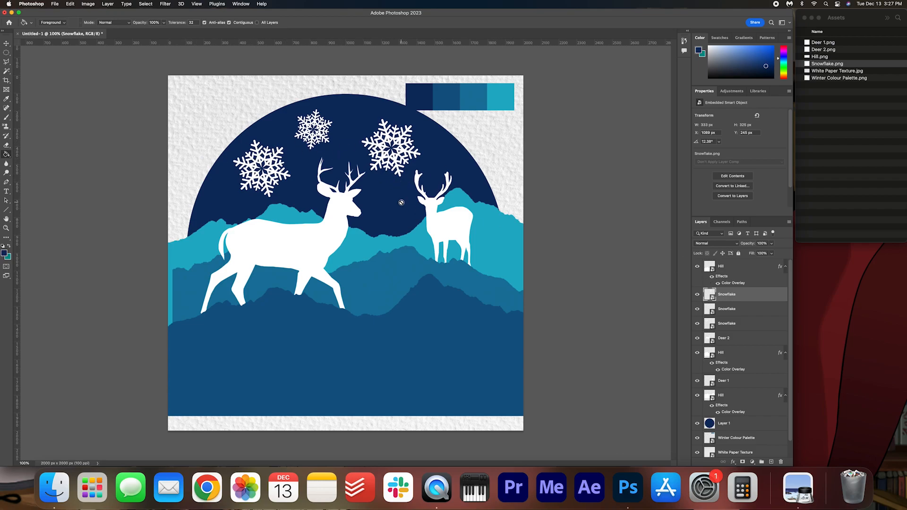
# Move the Winter Colour Palette layer to the top of the layer stack and hide it.
pyautogui.scroll(-1, 766, 425)
pyautogui.click(767, 425)
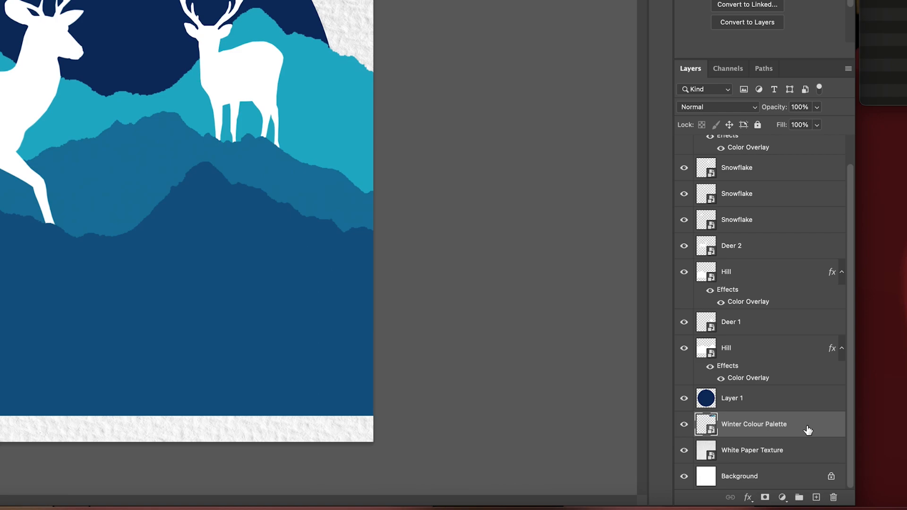
pyautogui.moveTo(807, 430); pyautogui.dragTo(788, 138)
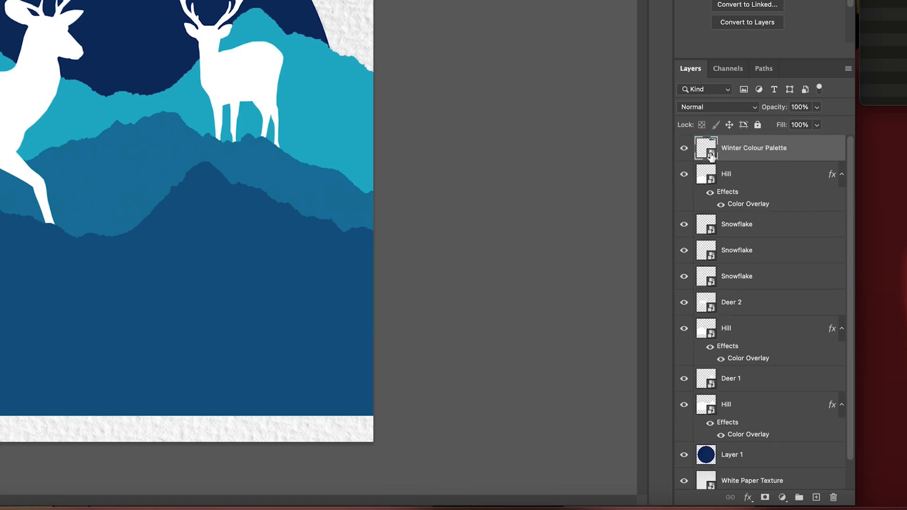
pyautogui.click(683, 148)
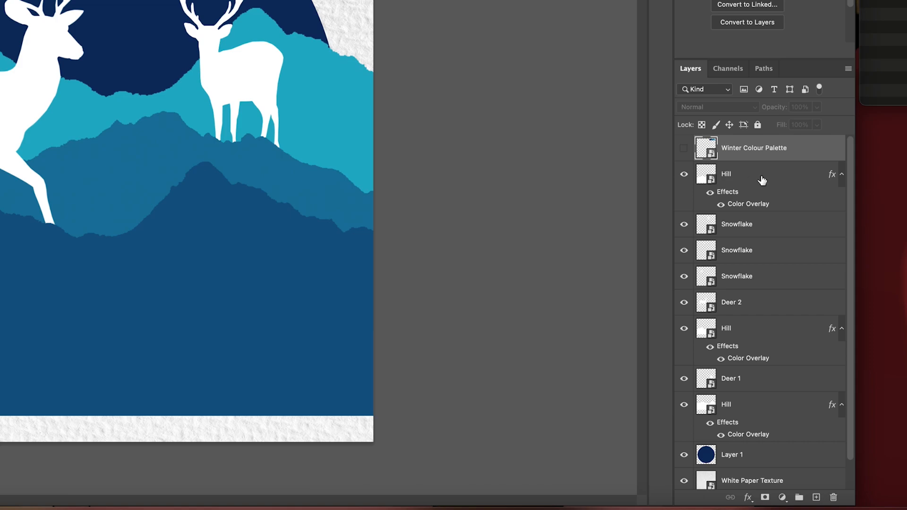
# Select every layer from the front Hill down to the rear Hill and create a clipping mask onto the navy circle in Layer 1.
pyautogui.scroll(-2, 761, 180)
pyautogui.click(751, 425)
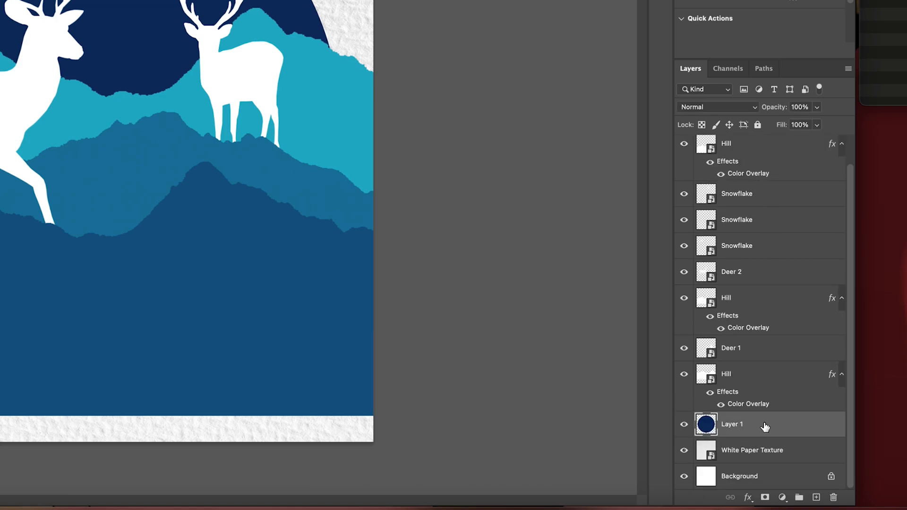
pyautogui.scroll(2, 766, 210)
pyautogui.click(755, 176)
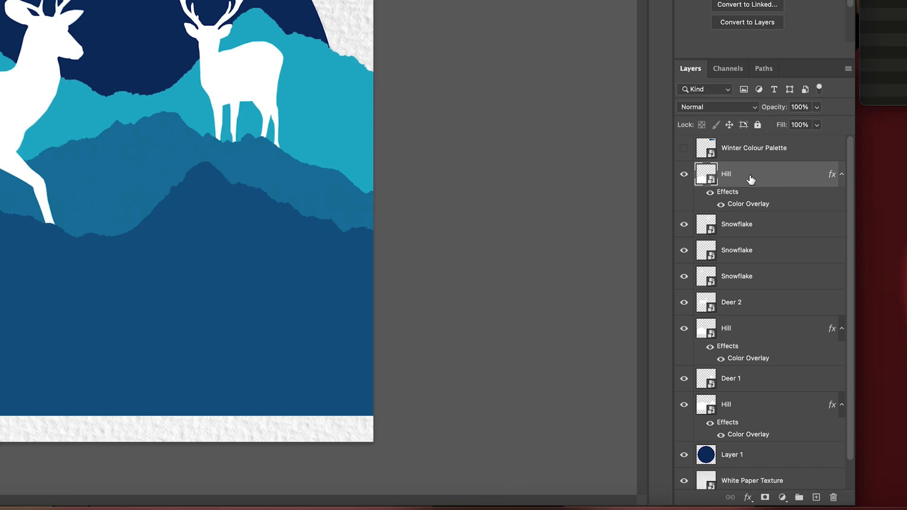
pyautogui.scroll(-2, 747, 284)
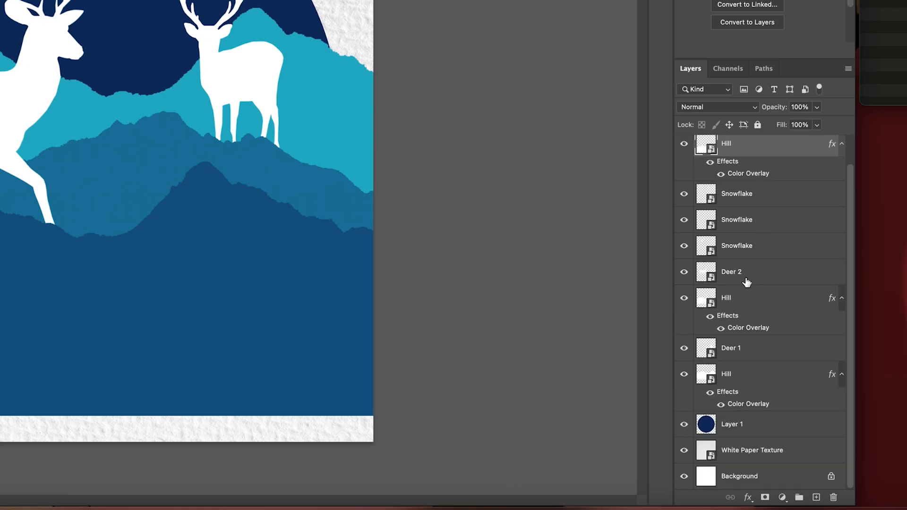
pyautogui.keyDown('shift'); pyautogui.click(752, 382); pyautogui.keyUp('shift')
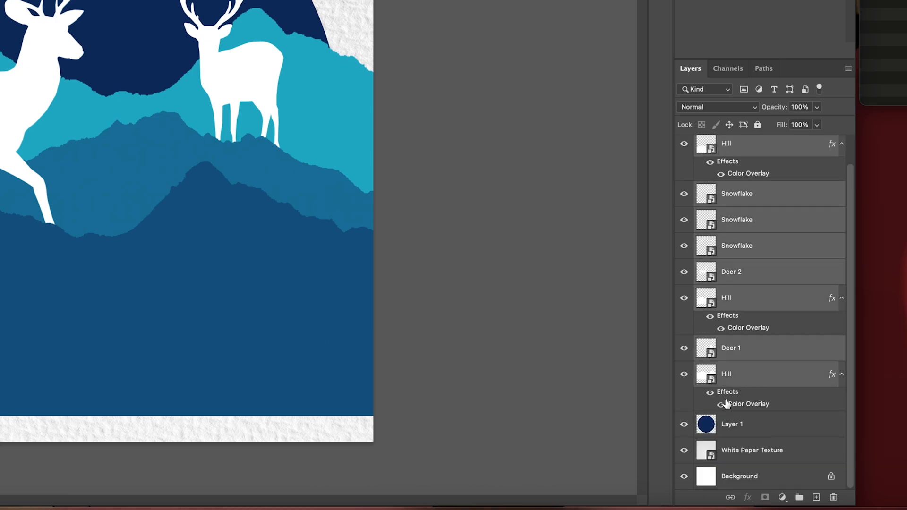
pyautogui.scroll(2, 760, 365)
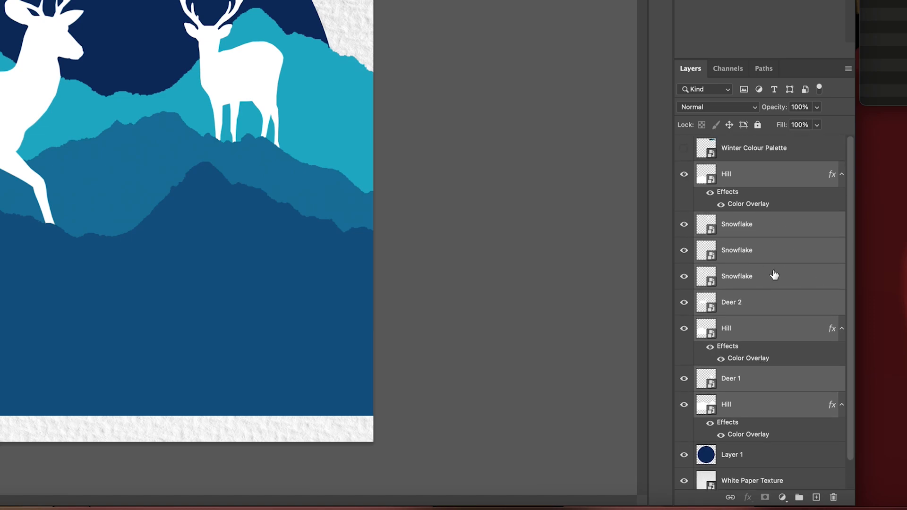
pyautogui.rightClick(766, 254)
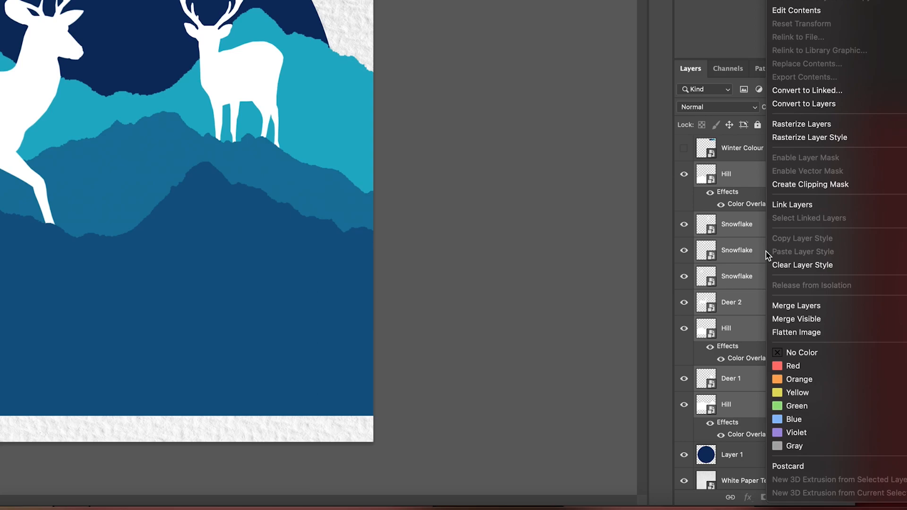
pyautogui.click(861, 188)
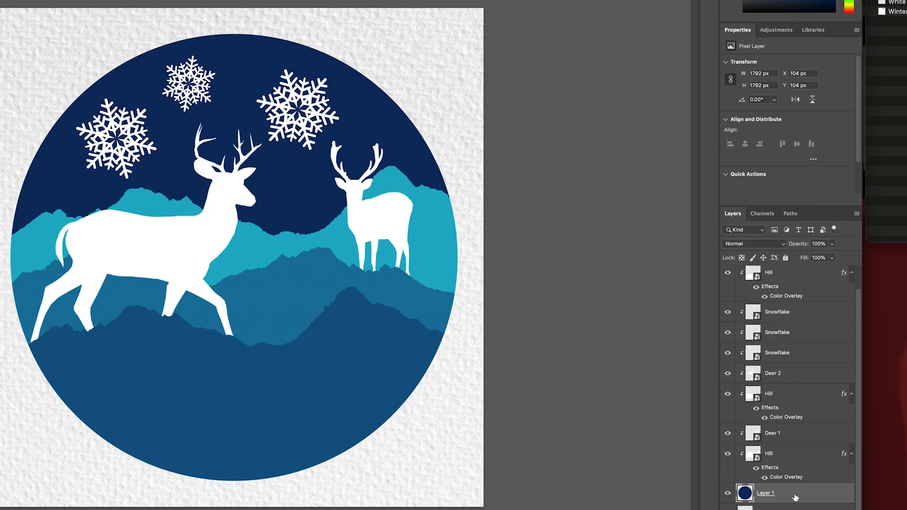
# Add an Inner Shadow to the navy circle in Layer 1: Normal blend, 100% opacity, 138° angle, 35 px distance, 84 px size.
pyautogui.doubleClick(796, 496)
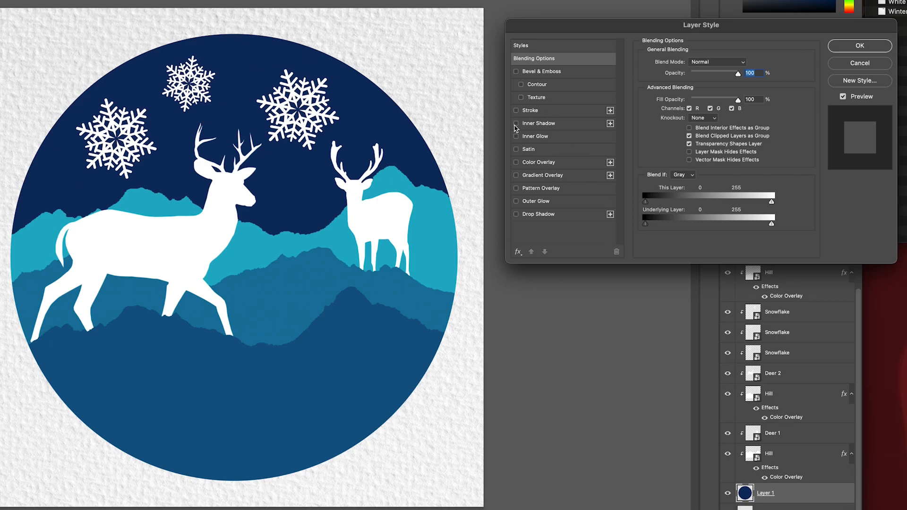
pyautogui.click(551, 125)
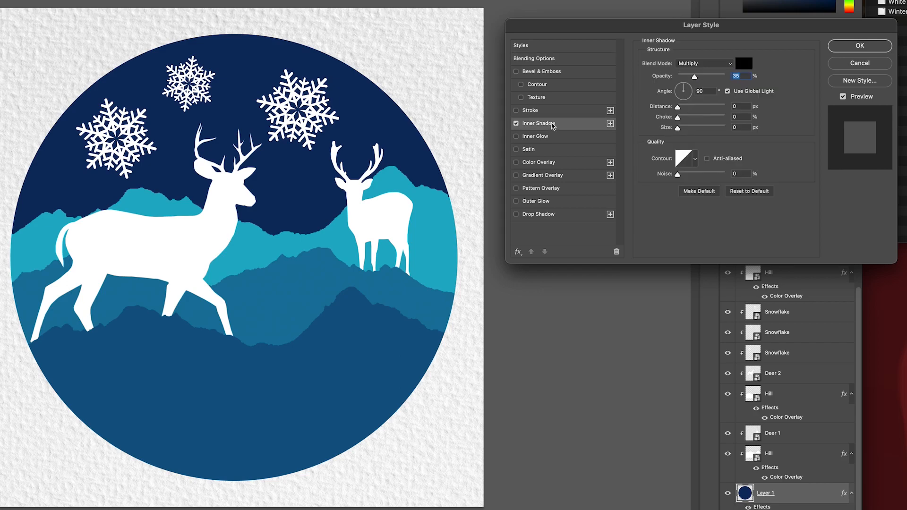
pyautogui.click(720, 66)
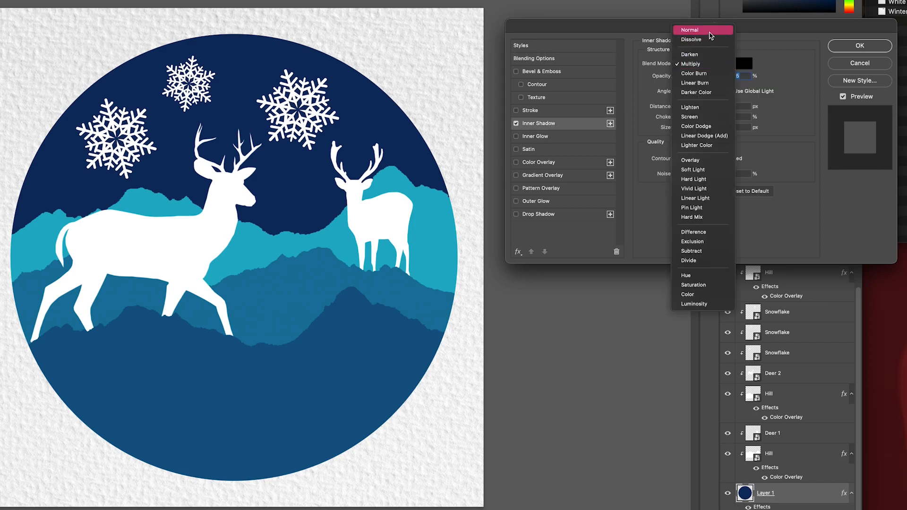
pyautogui.click(702, 30)
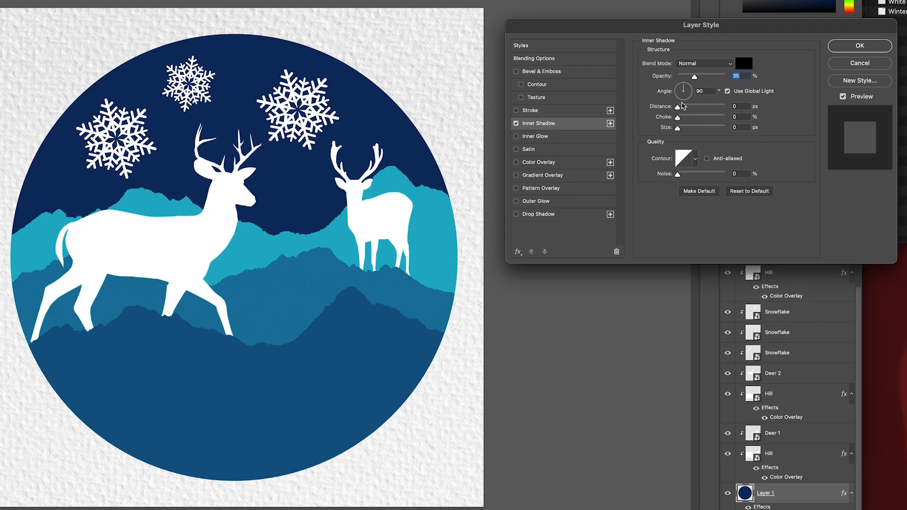
pyautogui.moveTo(678, 128); pyautogui.dragTo(702, 133)
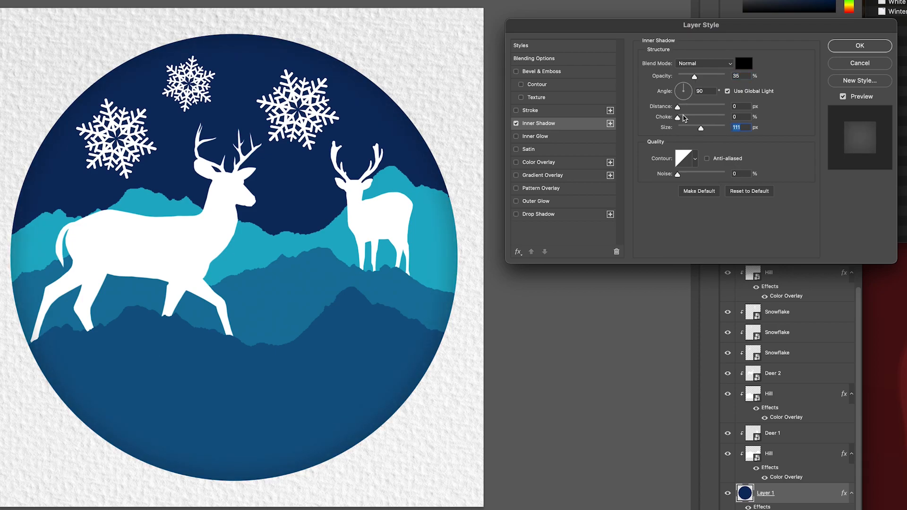
pyautogui.moveTo(694, 77); pyautogui.dragTo(739, 78)
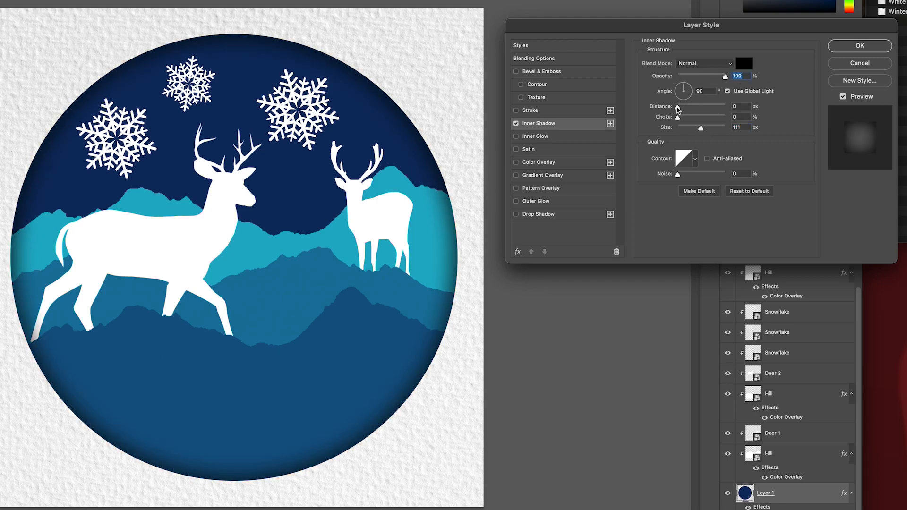
pyautogui.moveTo(678, 107); pyautogui.dragTo(696, 128)
pyautogui.click(679, 86)
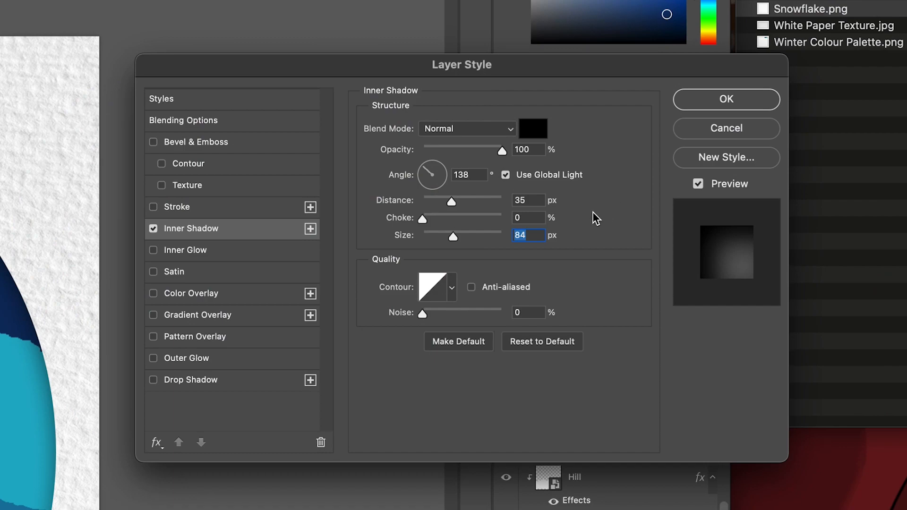
pyautogui.click(745, 98)
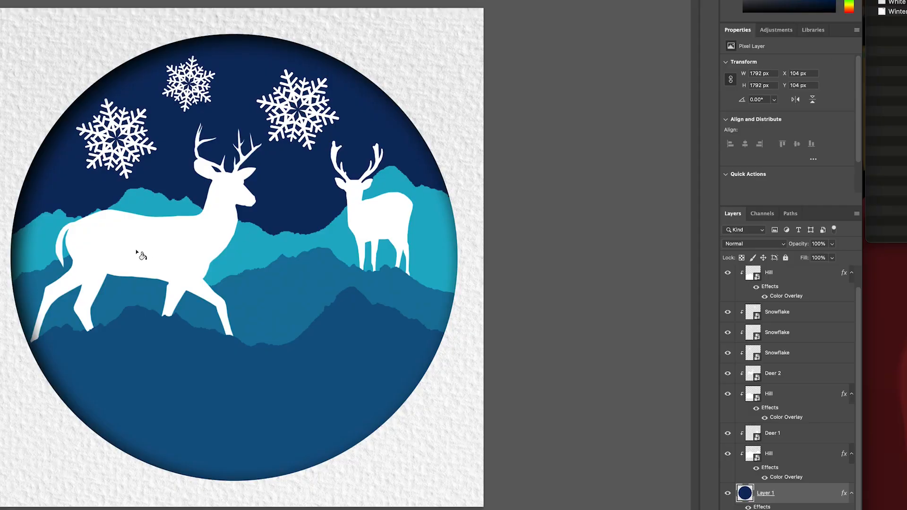
# Add a Drop Shadow to the rear Hill with 3 px distance, 31% spread and 35 px size, and store these settings as the default.
pyautogui.doubleClick(804, 458)
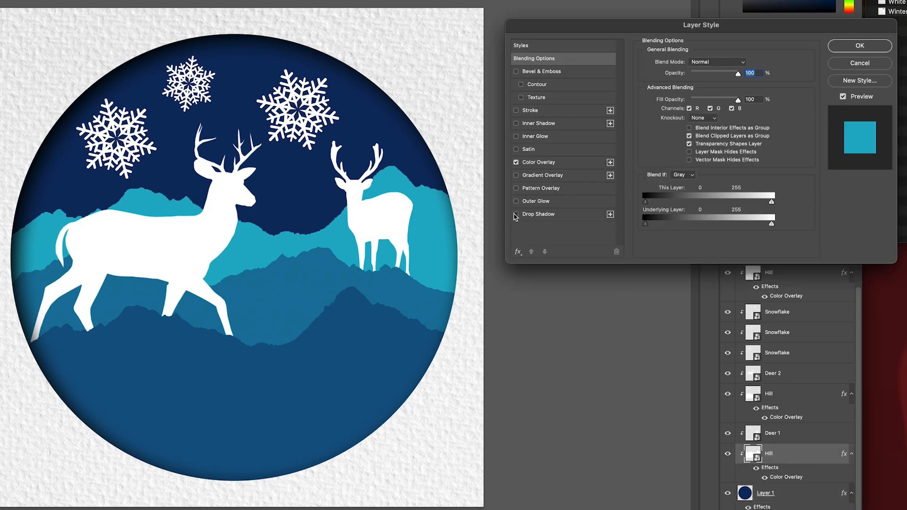
pyautogui.click(516, 215)
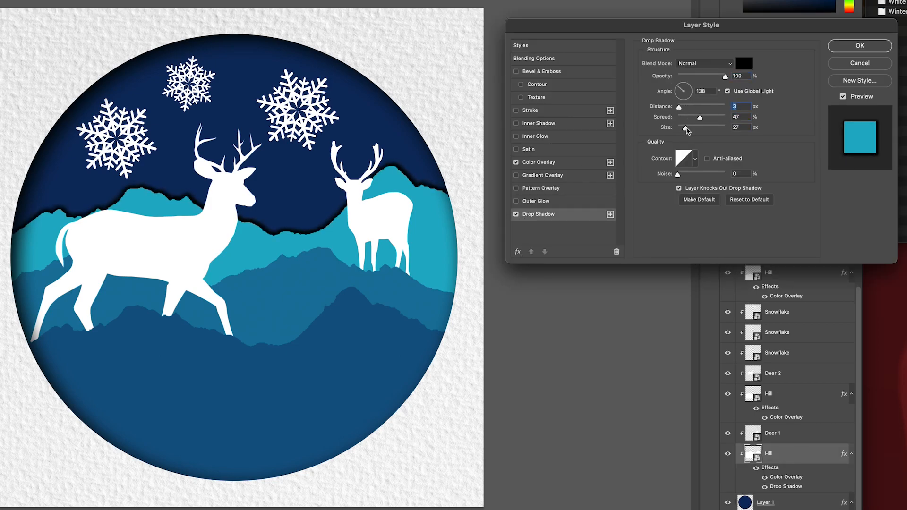
pyautogui.moveTo(687, 130); pyautogui.dragTo(693, 119)
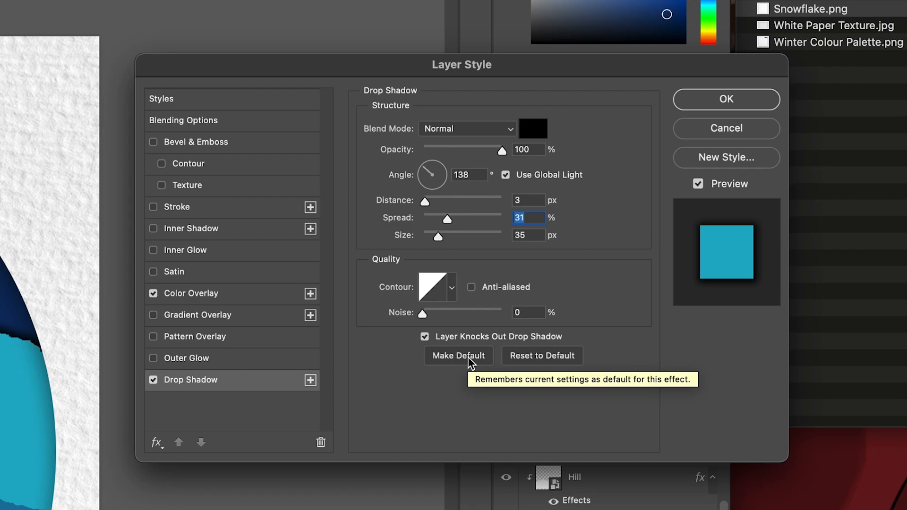
pyautogui.click(749, 98)
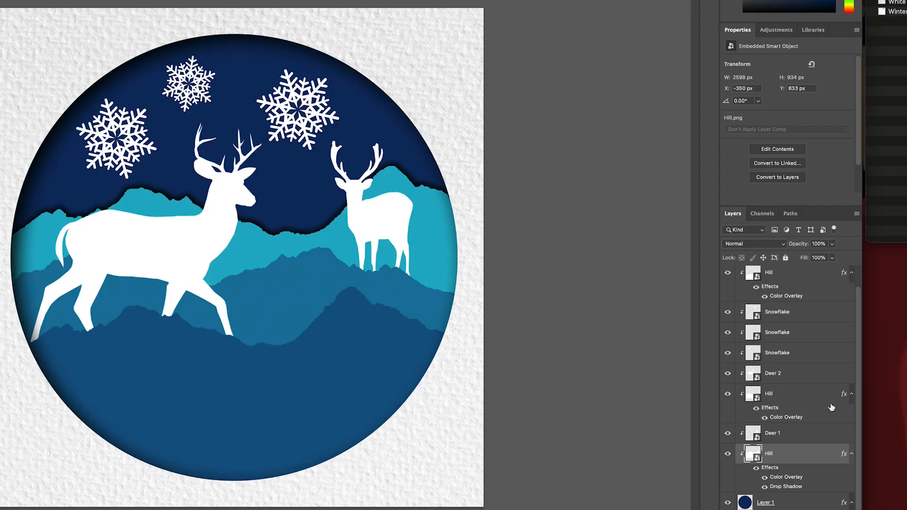
# Add the default Drop Shadow to the middle Hill and adjust it to 94% opacity, 2 px distance, 29% spread and 43 px size.
pyautogui.doubleClick(807, 394)
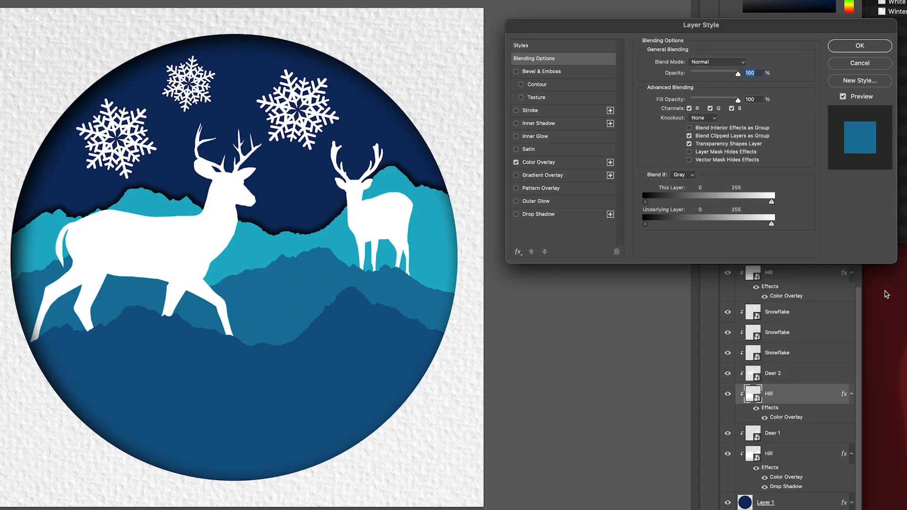
pyautogui.click(539, 214)
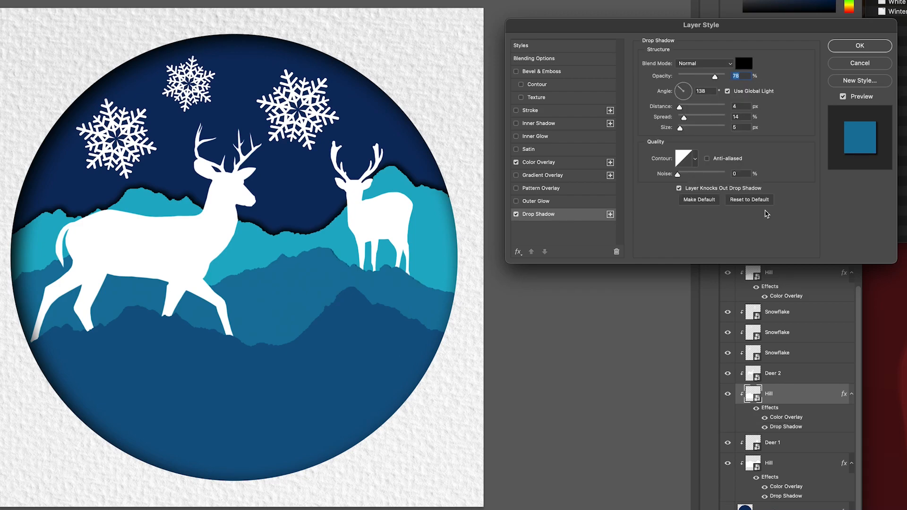
pyautogui.click(749, 200)
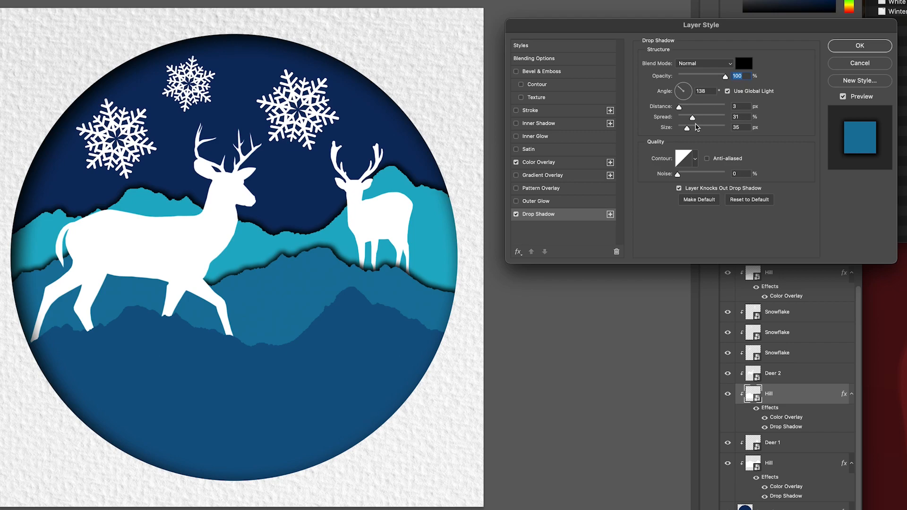
pyautogui.moveTo(696, 127)
pyautogui.mouseDown()
pyautogui.moveTo(678, 108)
pyautogui.moveTo(688, 118)
pyautogui.mouseUp()
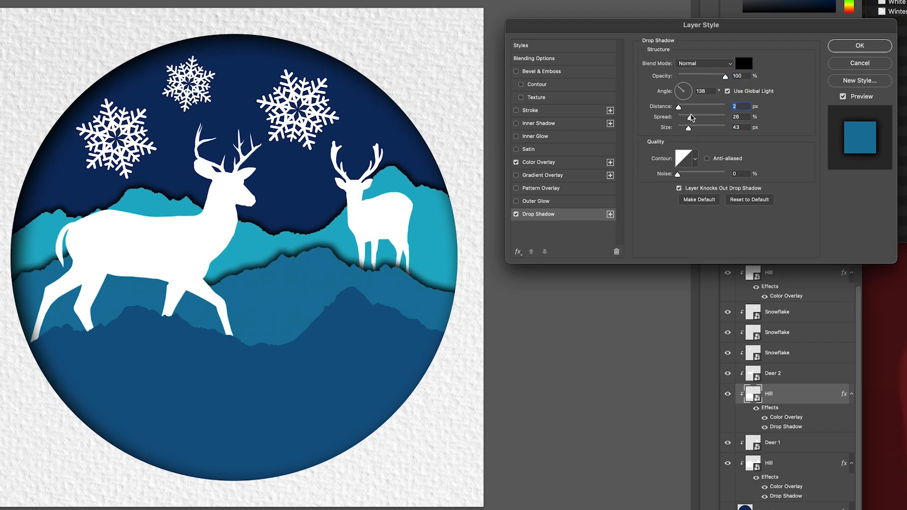
pyautogui.click(692, 117)
pyautogui.moveTo(725, 75); pyautogui.dragTo(722, 76)
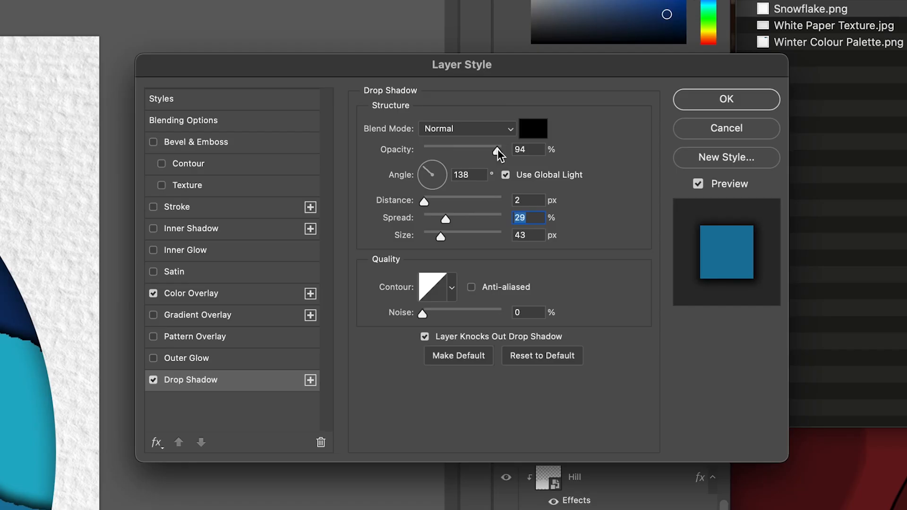
pyautogui.click(749, 94)
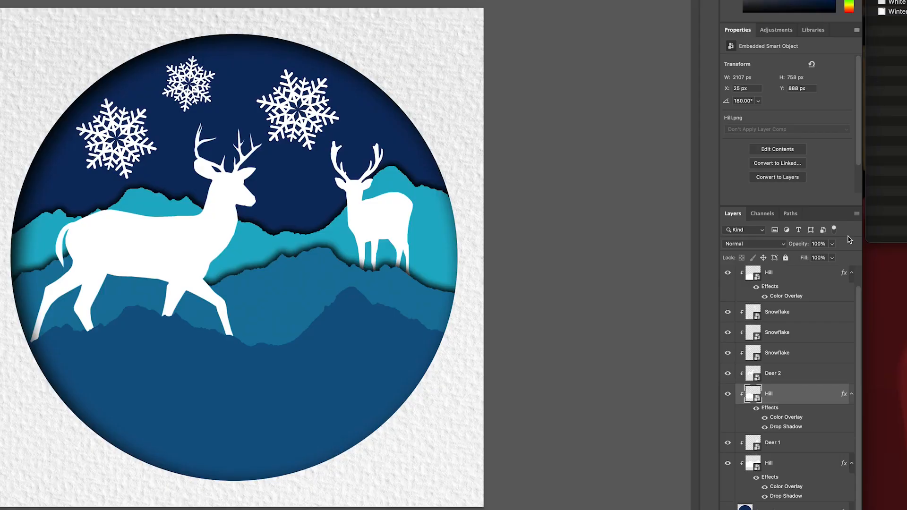
# Add the default Drop Shadow to the front Hill and lower its opacity to 59%.
pyautogui.doubleClick(806, 278)
pyautogui.click(543, 217)
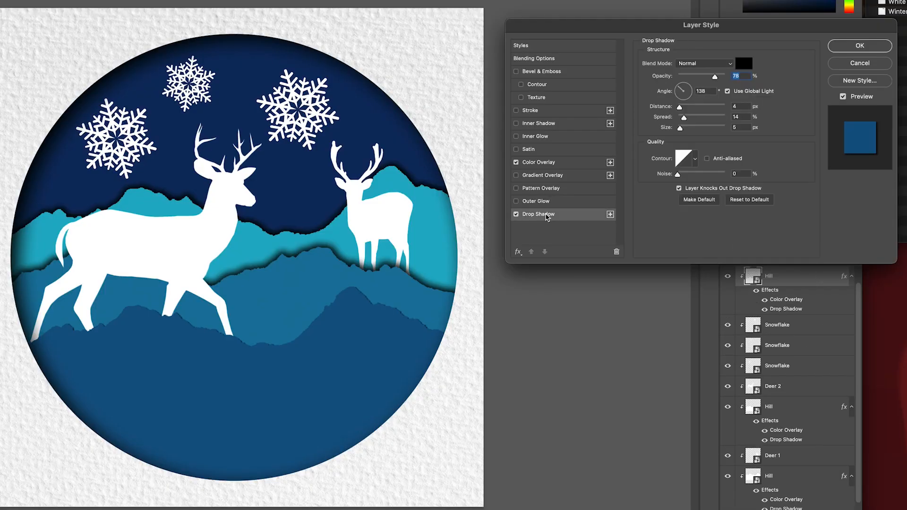
pyautogui.click(760, 201)
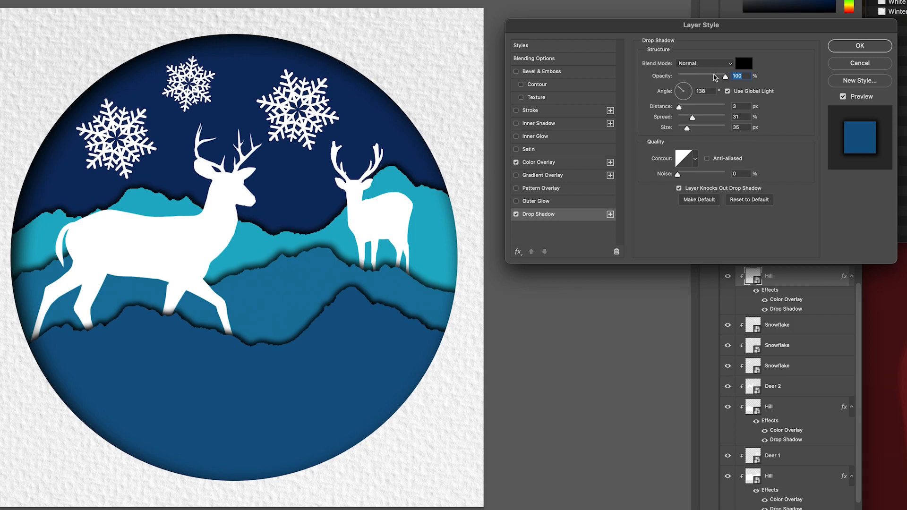
pyautogui.moveTo(725, 76); pyautogui.dragTo(705, 78)
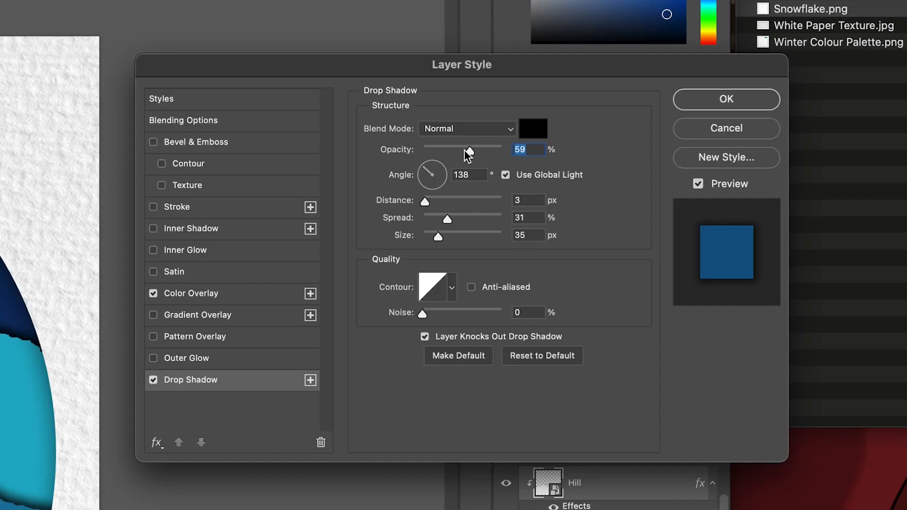
pyautogui.click(703, 103)
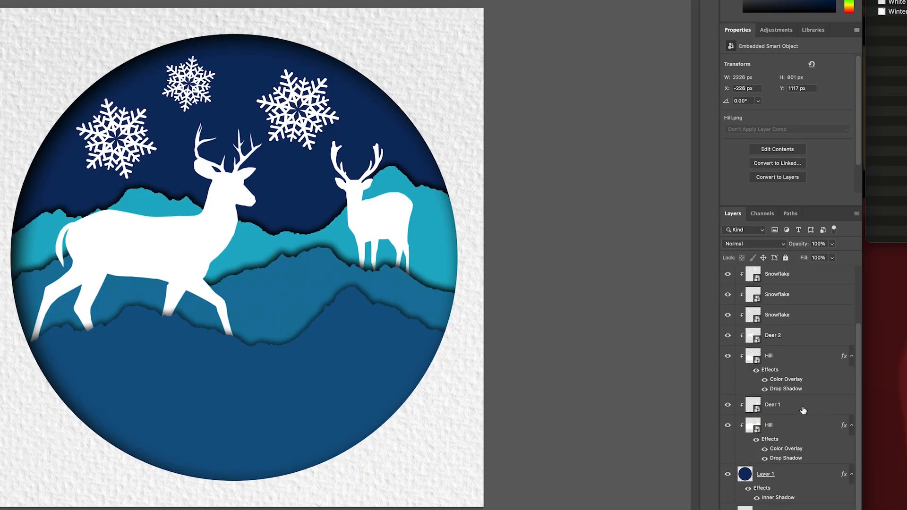
# Add a Drop Shadow to Deer 1 with 61% opacity, 0 px distance, 46% spread and 13 px size.
pyautogui.doubleClick(803, 410)
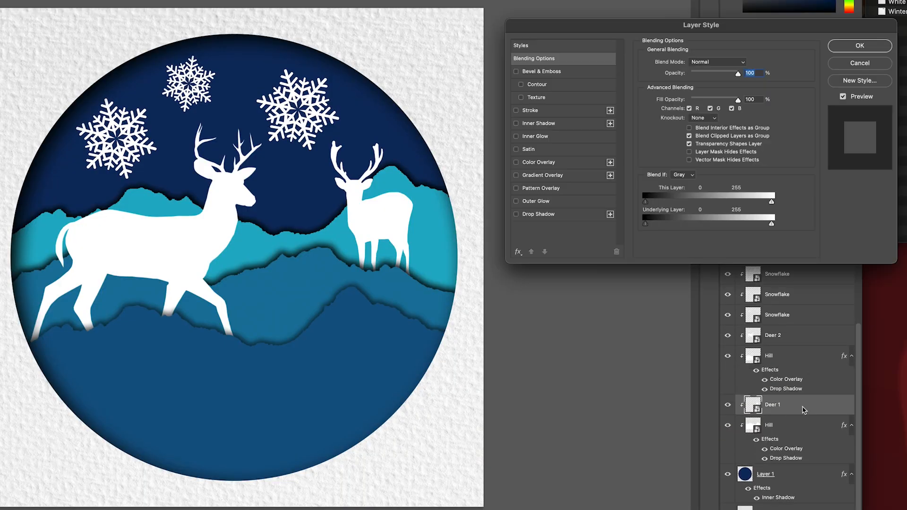
pyautogui.click(577, 217)
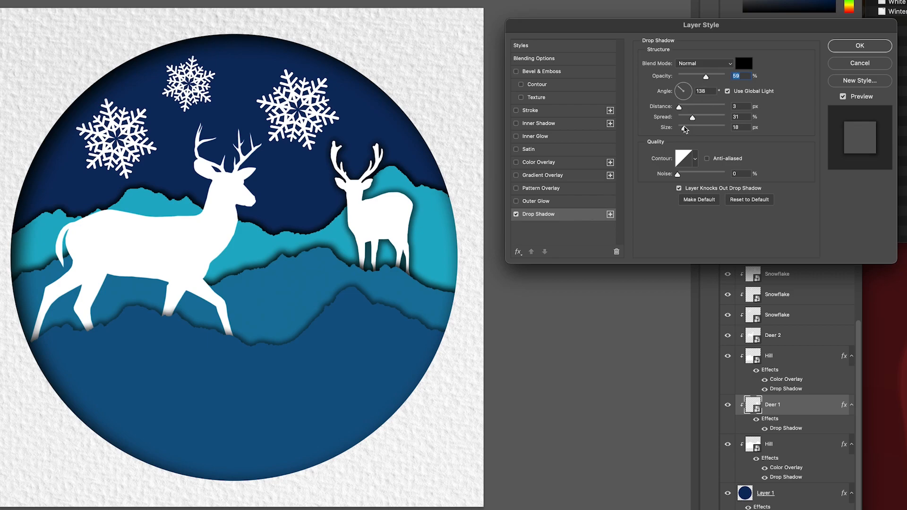
pyautogui.moveTo(686, 128)
pyautogui.mouseDown()
pyautogui.moveTo(677, 107)
pyautogui.moveTo(699, 118)
pyautogui.moveTo(682, 129)
pyautogui.mouseUp()
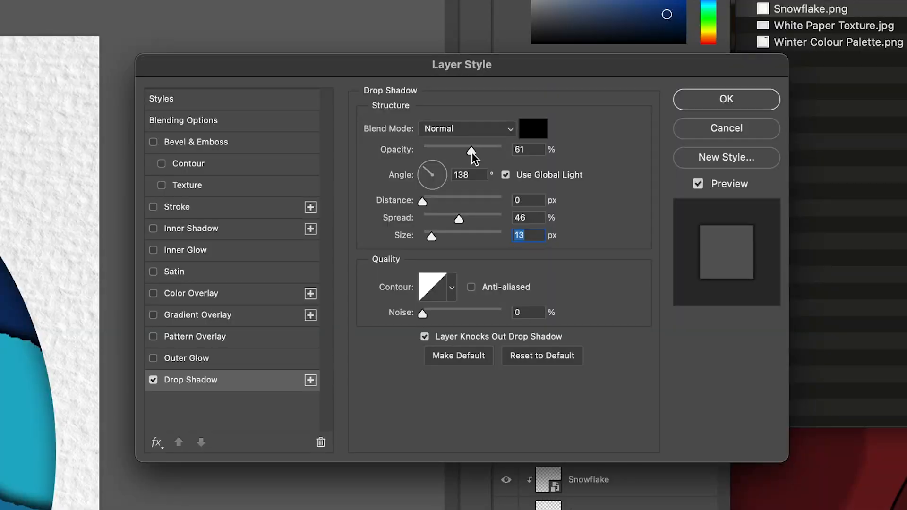
pyautogui.moveTo(706, 77); pyautogui.dragTo(707, 78)
pyautogui.click(738, 101)
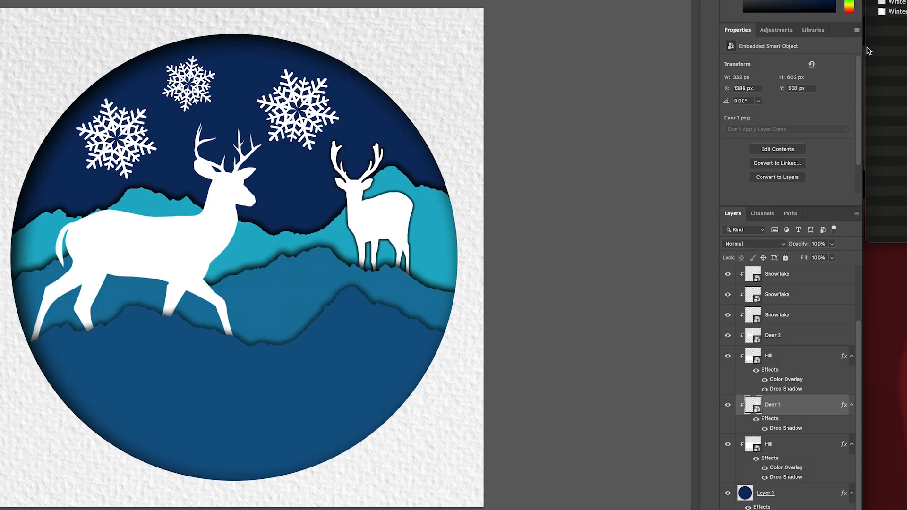
# Add a Drop Shadow to Deer 2 with 58% opacity, 0 px distance, 46% spread and 16 px size.
pyautogui.click(821, 335)
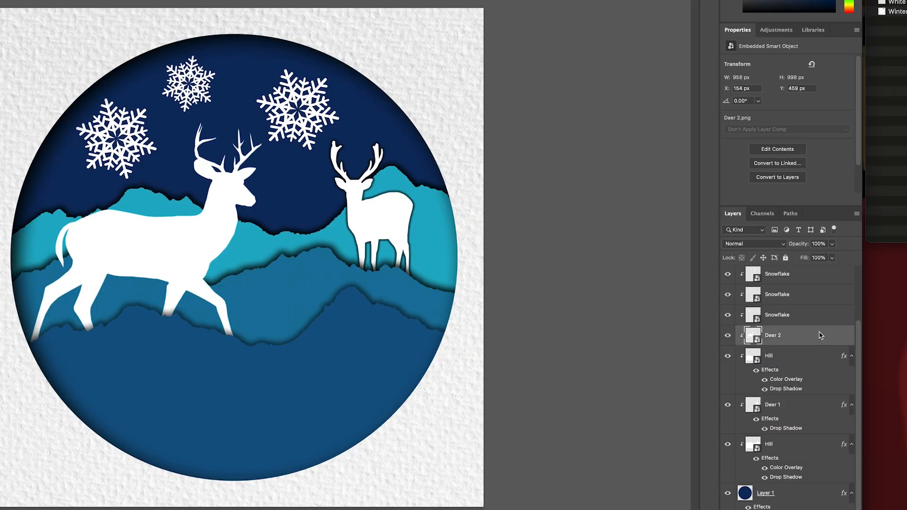
pyautogui.doubleClick(820, 335)
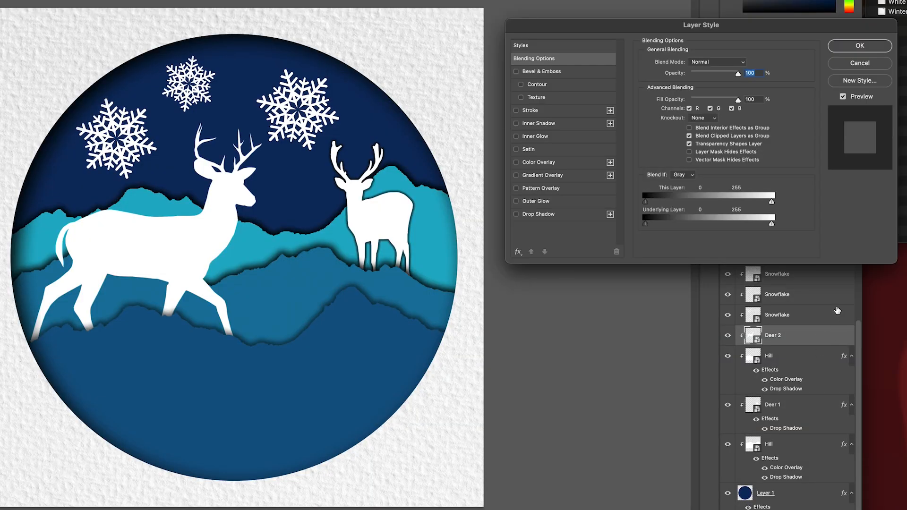
pyautogui.click(572, 215)
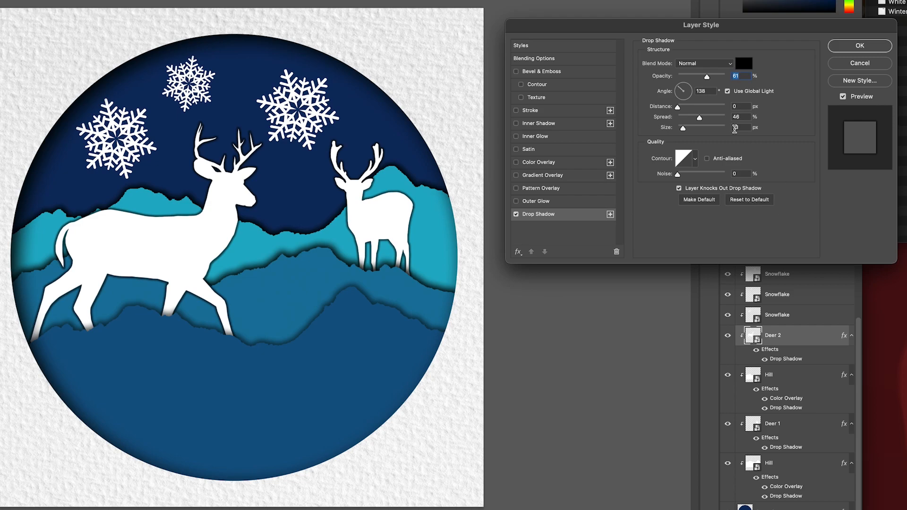
pyautogui.moveTo(706, 77)
pyautogui.mouseDown()
pyautogui.moveTo(714, 77)
pyautogui.moveTo(705, 78)
pyautogui.mouseUp()
pyautogui.moveTo(683, 128); pyautogui.dragTo(683, 127)
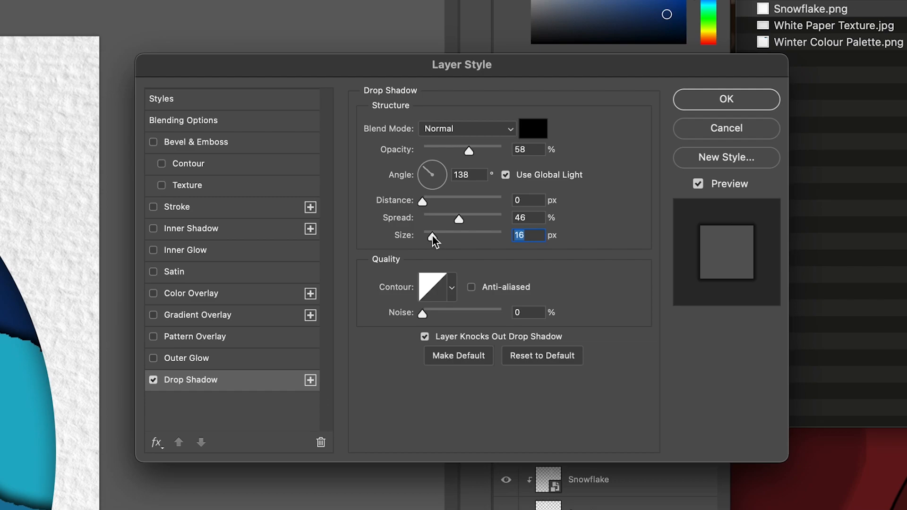
pyautogui.click(711, 104)
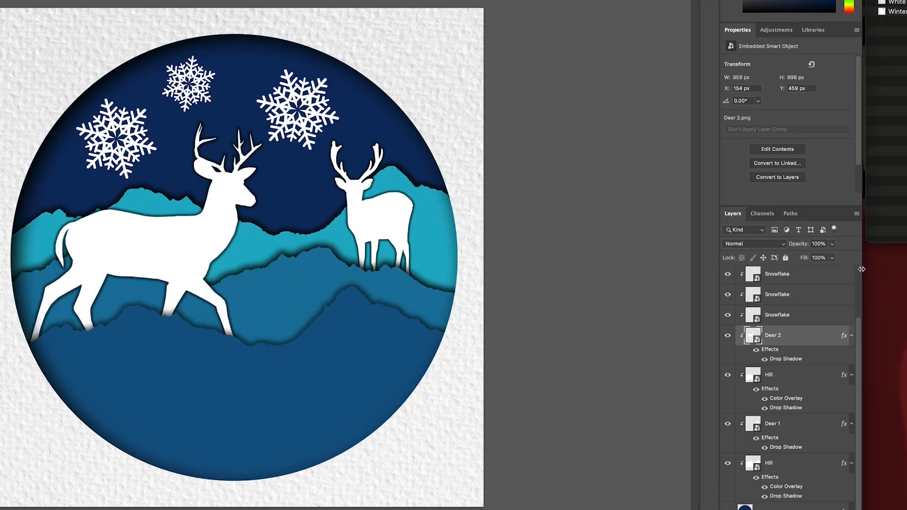
# Add a Drop Shadow to each of the three Snowflake layers with 58% opacity, 0 px distance, 46% spread and 16 px size.
pyautogui.doubleClick(813, 320)
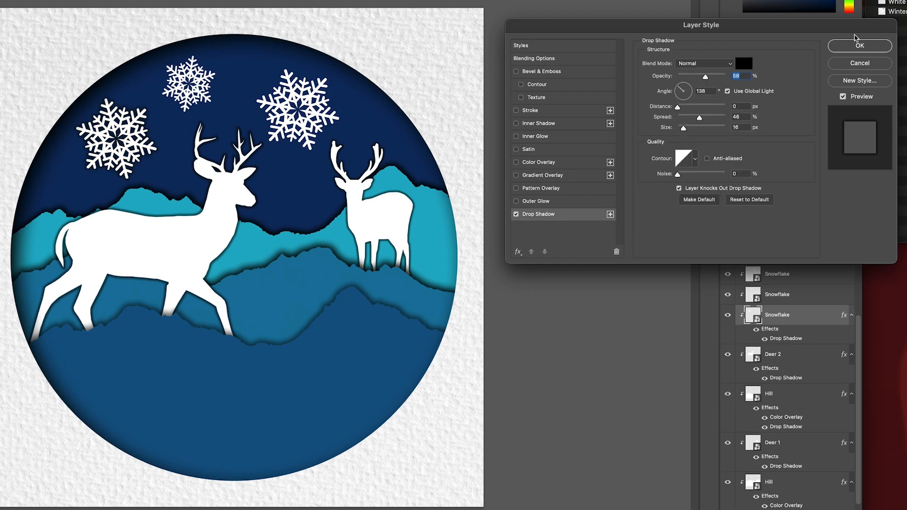
pyautogui.click(858, 46)
pyautogui.doubleClick(816, 293)
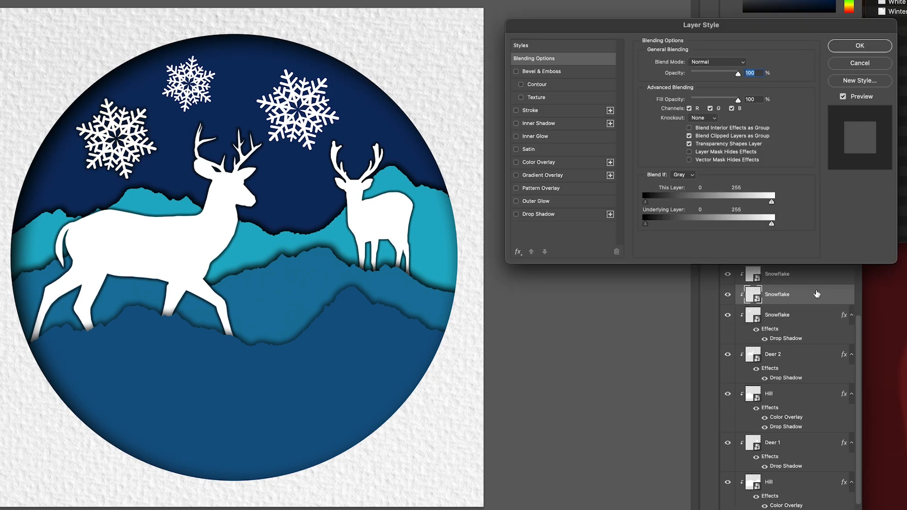
pyautogui.click(543, 214)
pyautogui.click(858, 46)
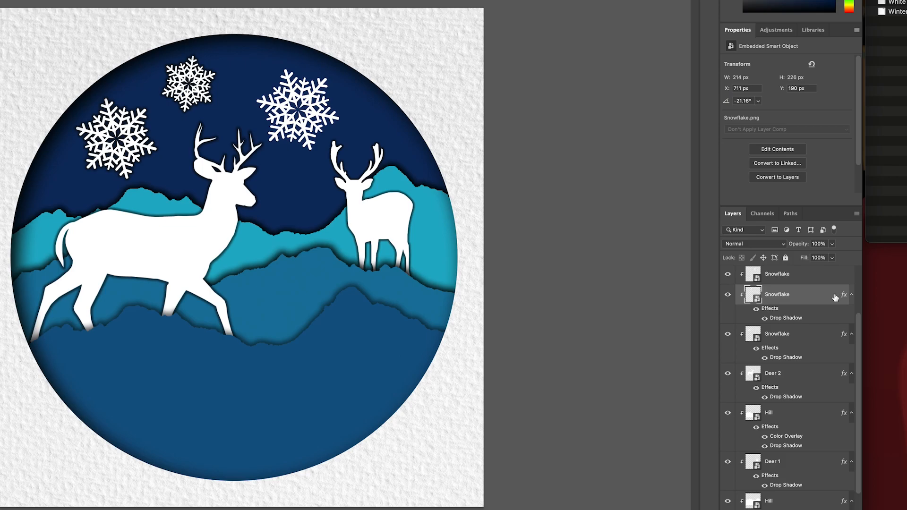
pyautogui.doubleClick(810, 280)
pyautogui.click(536, 216)
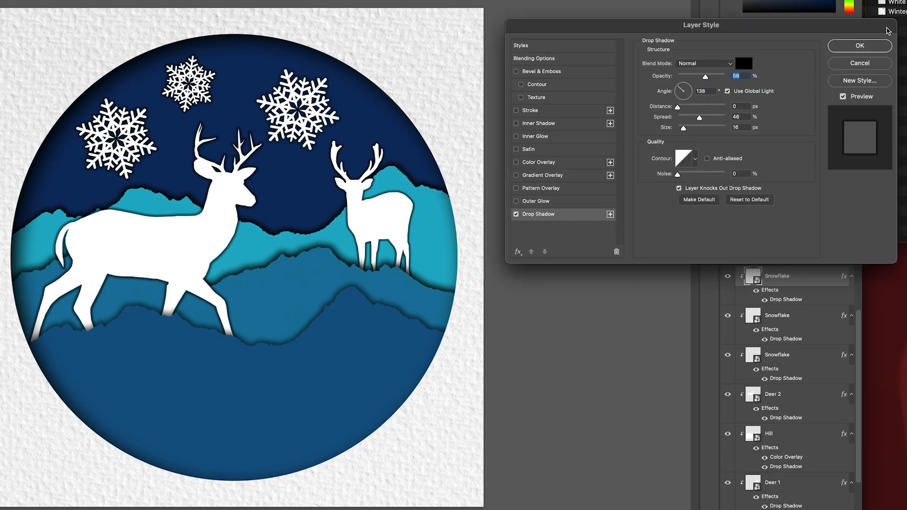
pyautogui.click(872, 45)
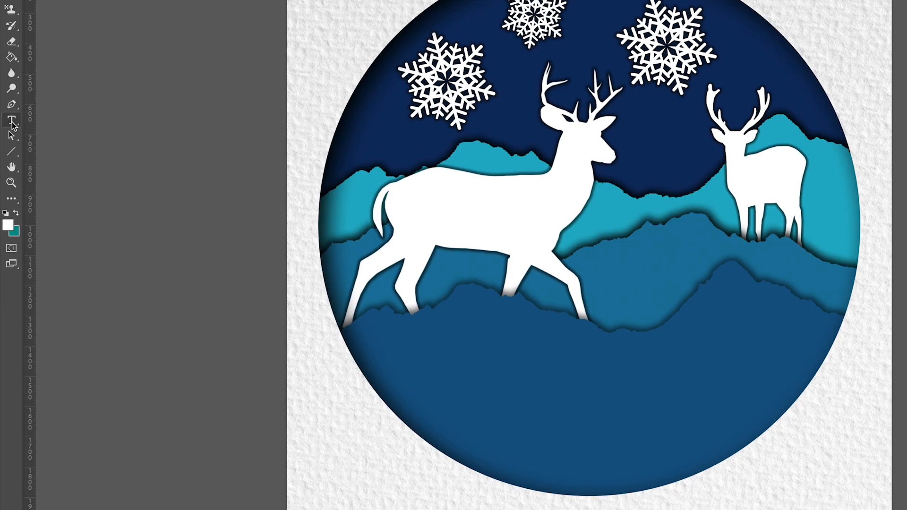
# Add the white text "Happy Holidays!" on the front hill below the large deer.
pyautogui.click(12, 121)
pyautogui.click(490, 366)
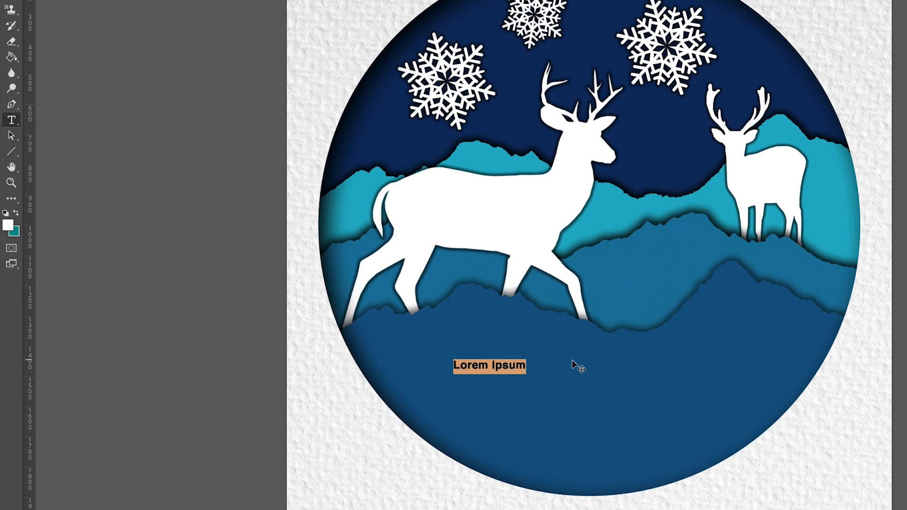
pyautogui.write('Happ')
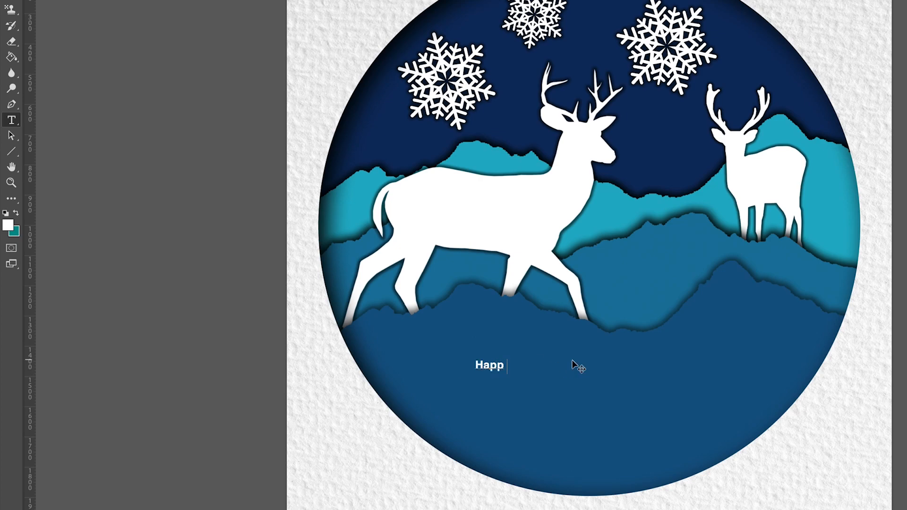
pyautogui.write('y Holidays!')
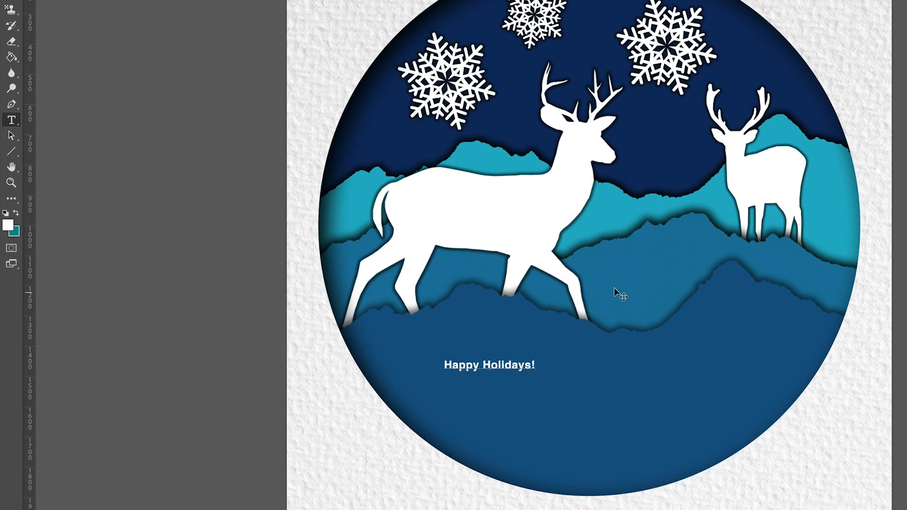
# Set the greeting text in the raustila Regular font at 130 pt.
pyautogui.press('super+a')
pyautogui.click(164, 0)
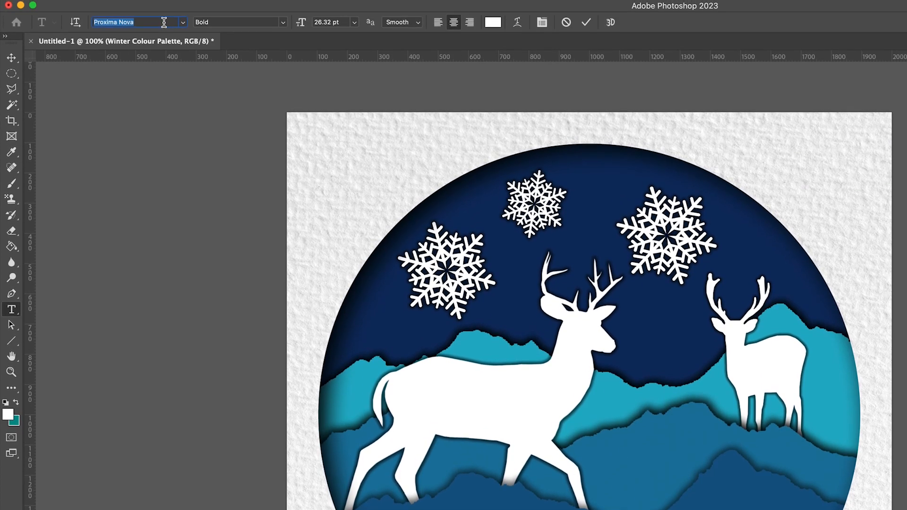
pyautogui.write('rausti')
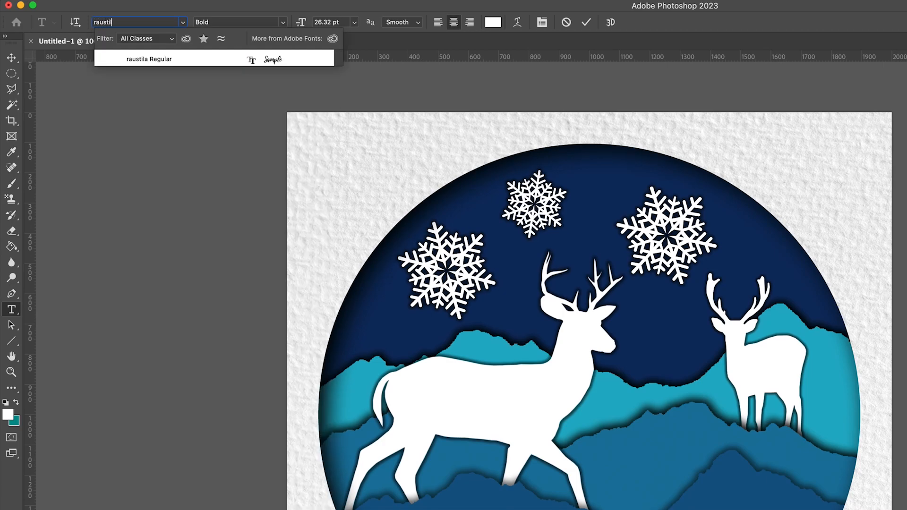
pyautogui.click(164, 57)
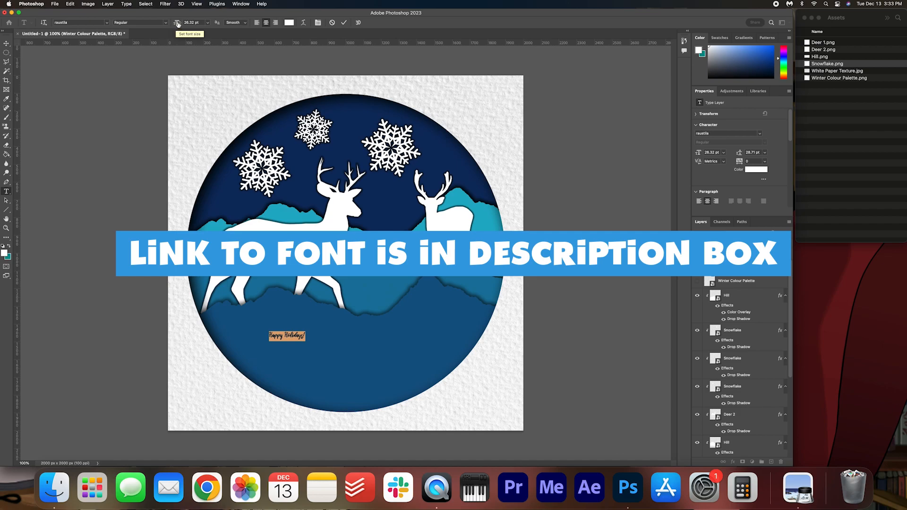
pyautogui.moveTo(175, 23); pyautogui.dragTo(215, 33)
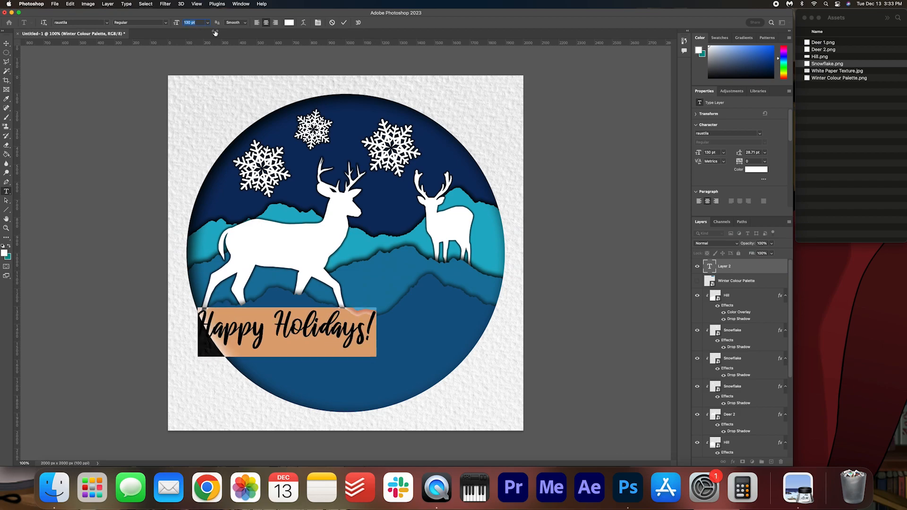
pyautogui.click(344, 23)
# Move the greeting to the centre of the front hill and scale it up to about 140 pt.
pyautogui.press('super+t')
pyautogui.moveTo(324, 326); pyautogui.dragTo(372, 343)
pyautogui.moveTo(428, 325); pyautogui.dragTo(439, 322)
pyautogui.moveTo(377, 344); pyautogui.dragTo(382, 350)
pyautogui.click(359, 22)
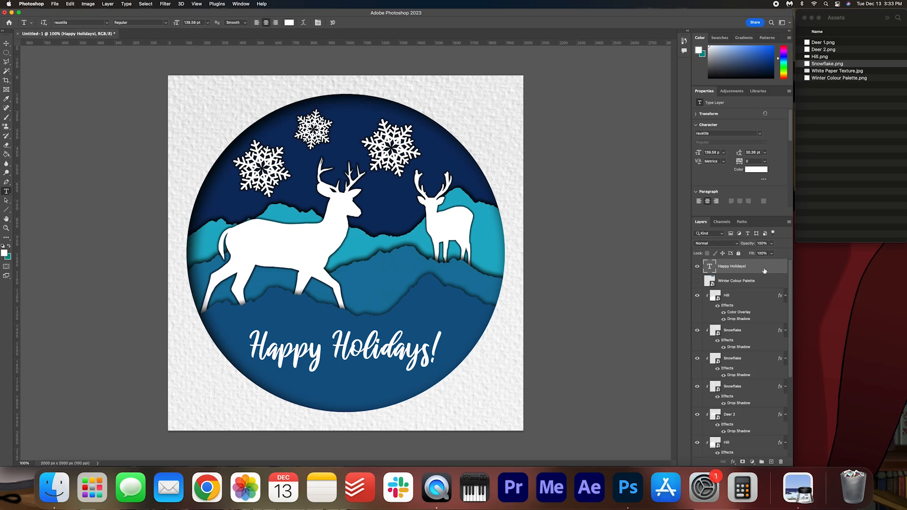
# Add an Inner Shadow to the greeting text with Normal blend mode, 100% opacity, 3 px distance, 0% choke and 3 px size.
pyautogui.doubleClick(764, 270)
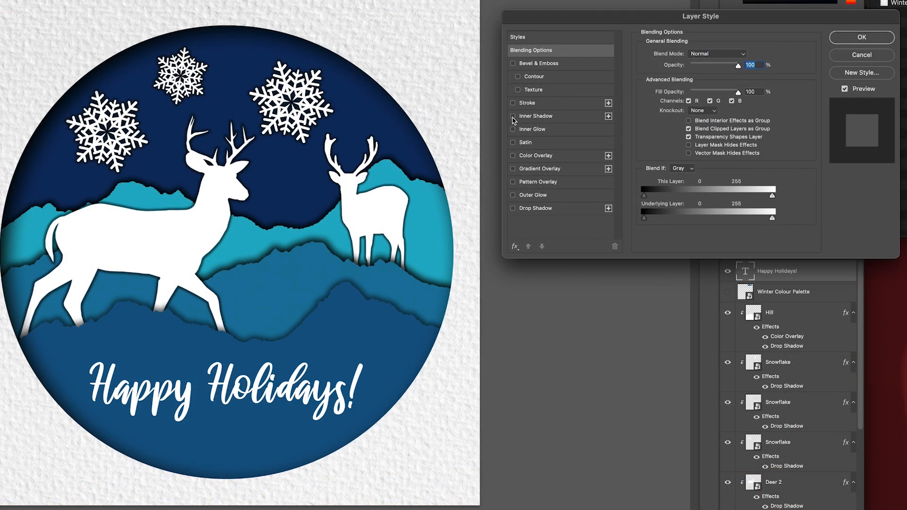
pyautogui.click(513, 117)
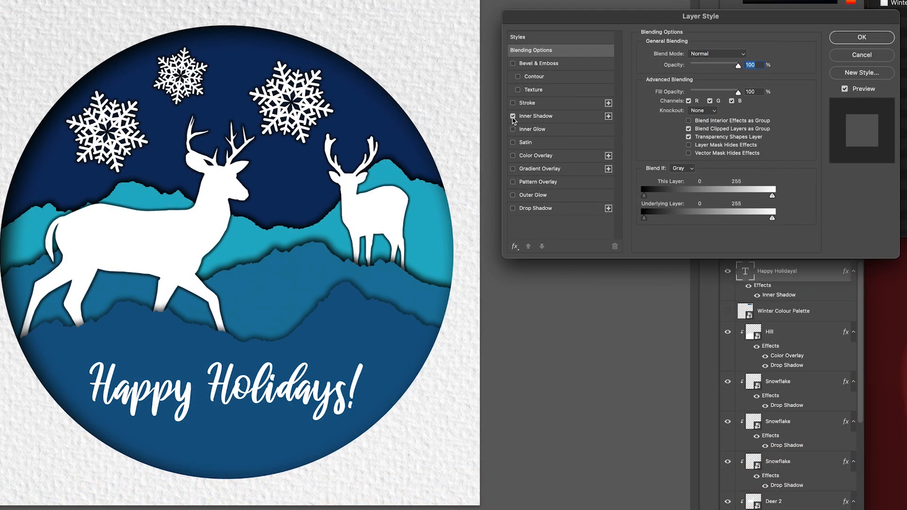
pyautogui.click(539, 118)
pyautogui.click(706, 55)
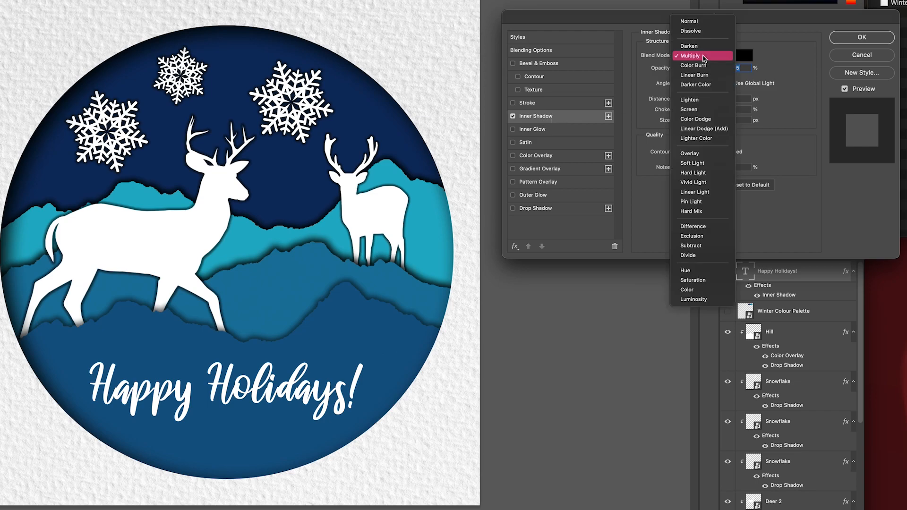
pyautogui.click(701, 22)
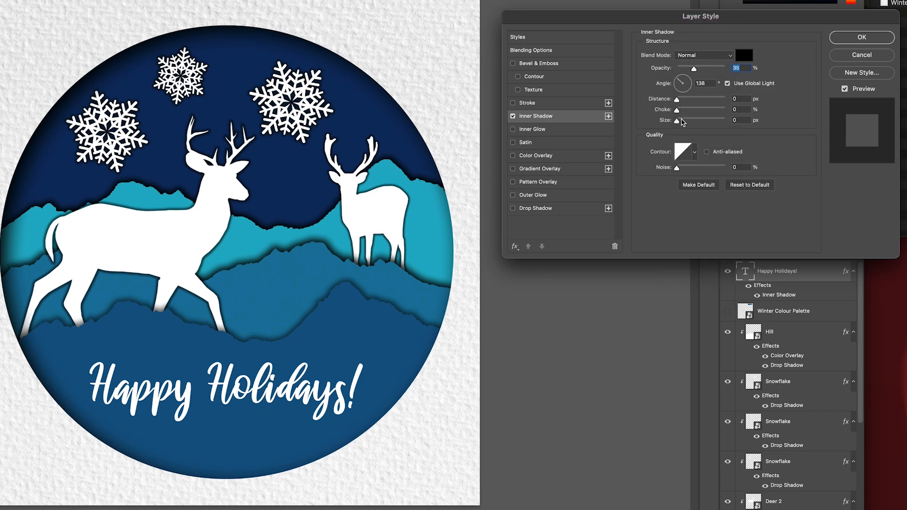
pyautogui.moveTo(678, 122); pyautogui.dragTo(679, 121)
pyautogui.moveTo(694, 69); pyautogui.dragTo(716, 69)
pyautogui.moveTo(677, 99); pyautogui.dragTo(678, 100)
pyautogui.moveTo(715, 68); pyautogui.dragTo(725, 69)
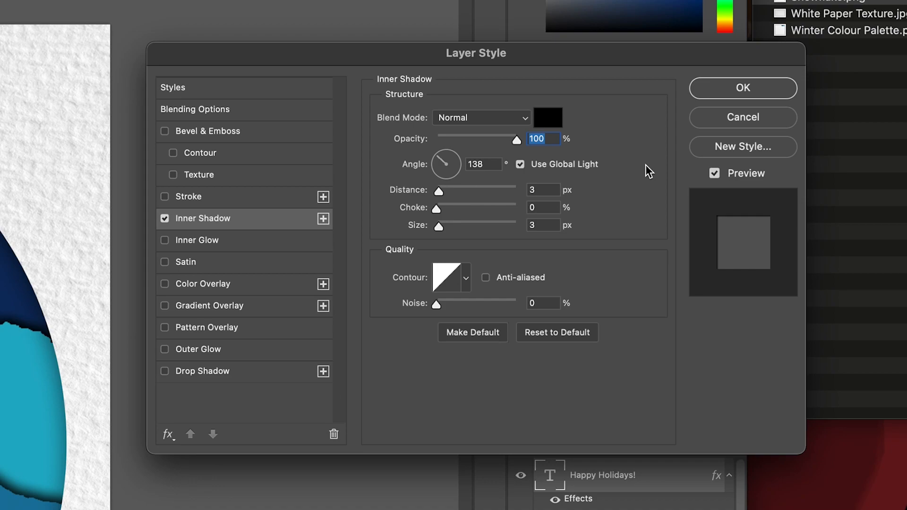
pyautogui.click(758, 89)
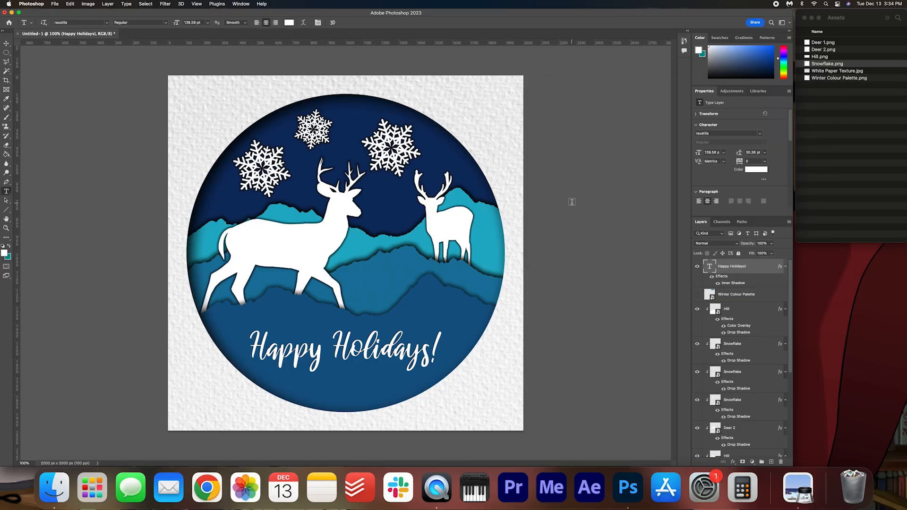